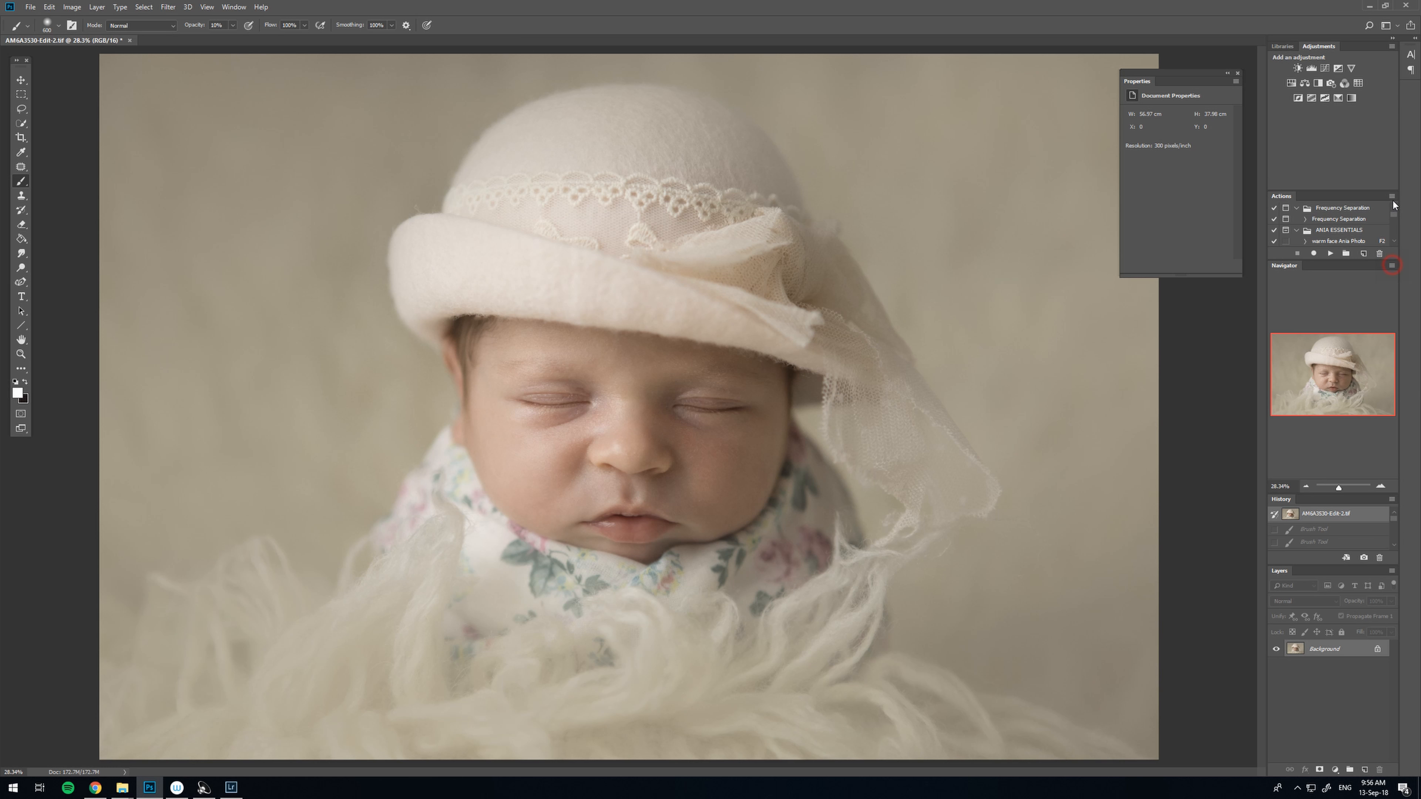
- Create an action named cheeks in the ANIA ESSENTIALS set with function key F12 and colour Violet, and start recording
left_click(1392, 196)
left_click(1347, 218)
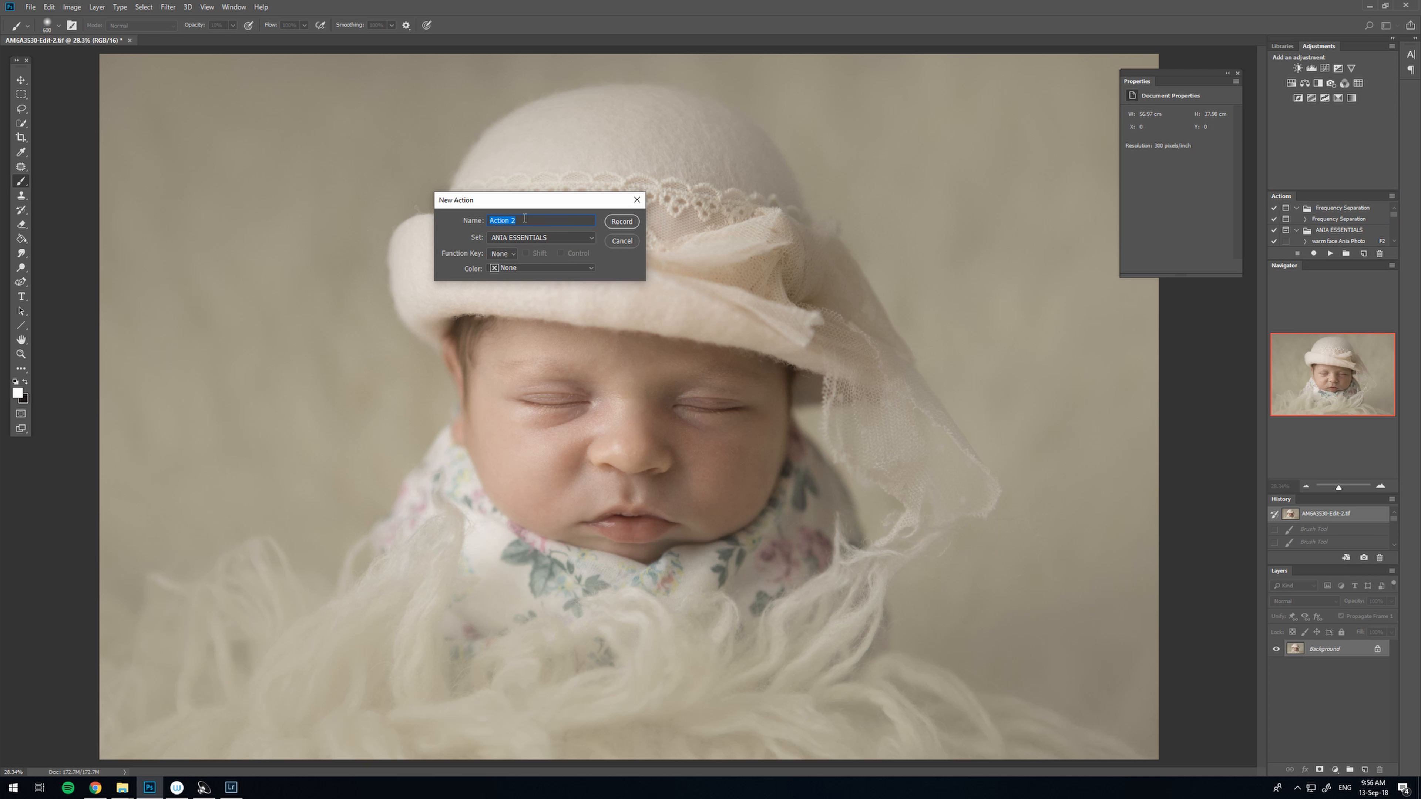
type("cheeks")
left_click(513, 254)
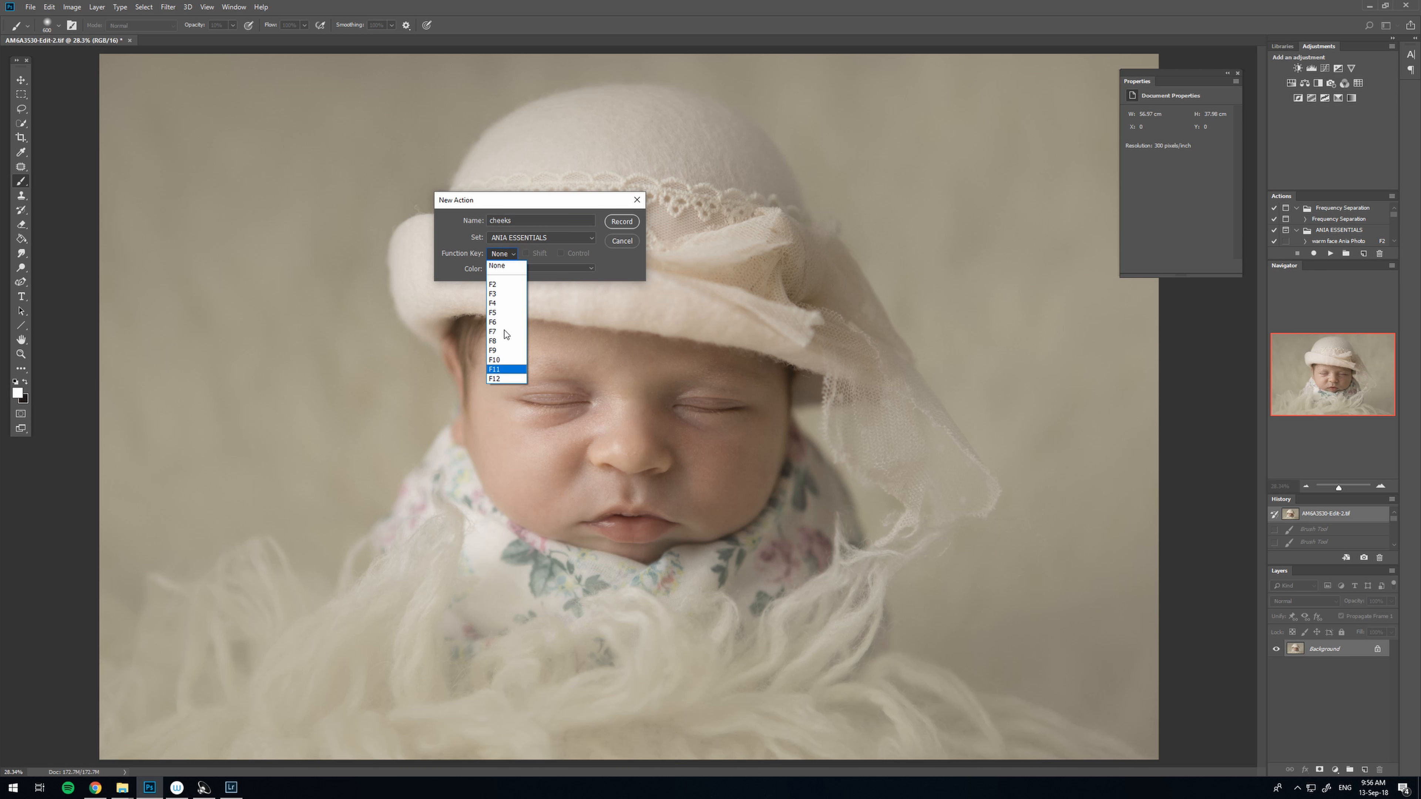
left_click(501, 379)
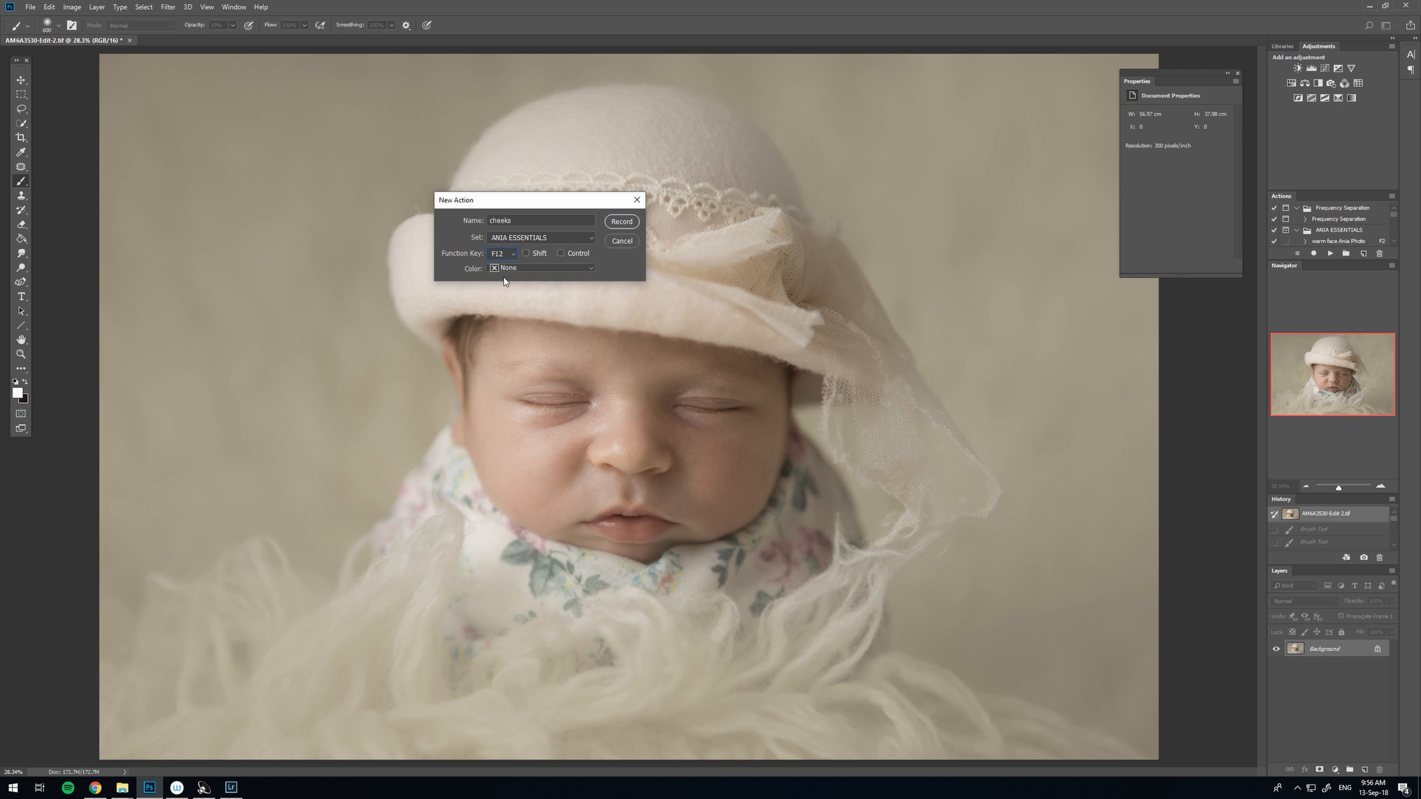
left_click(513, 269)
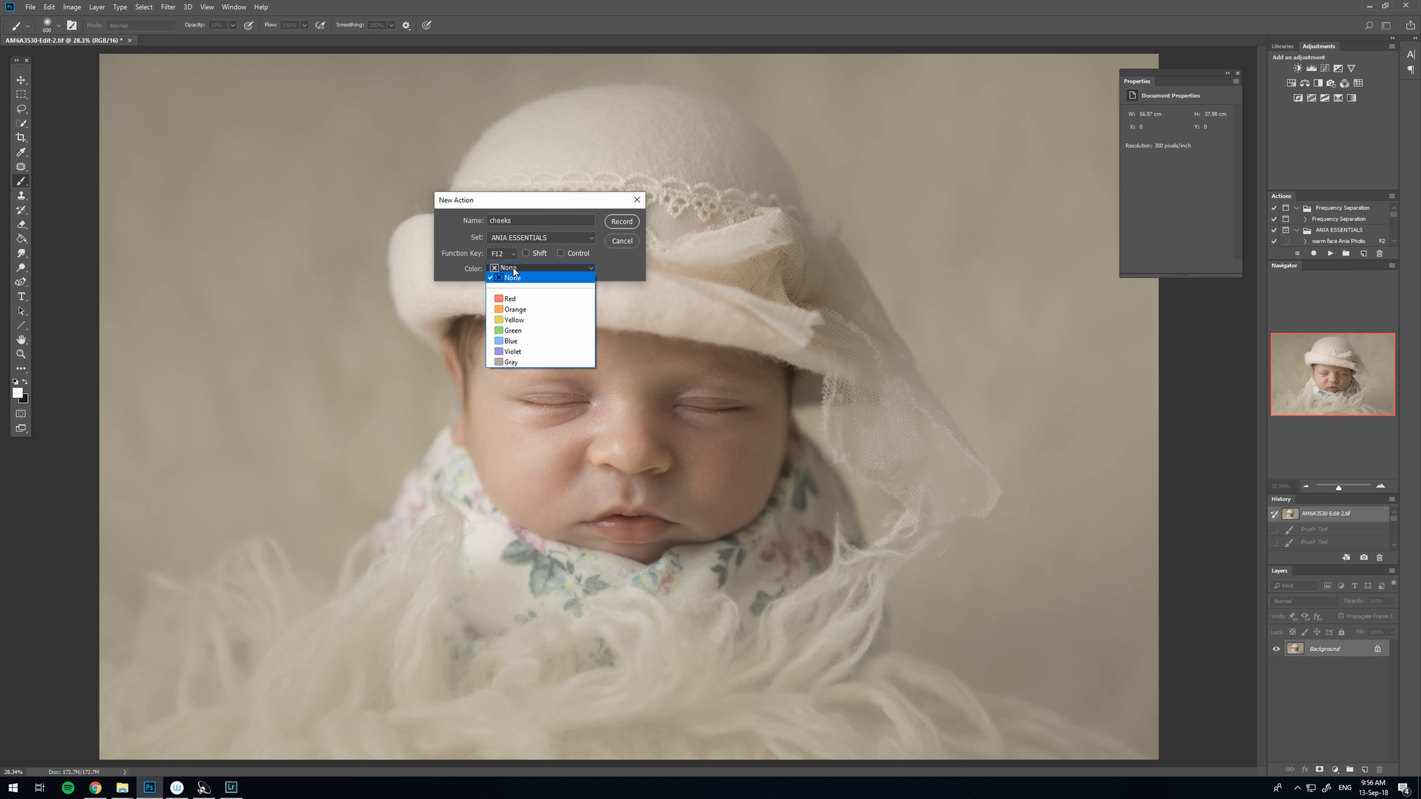
left_click(511, 352)
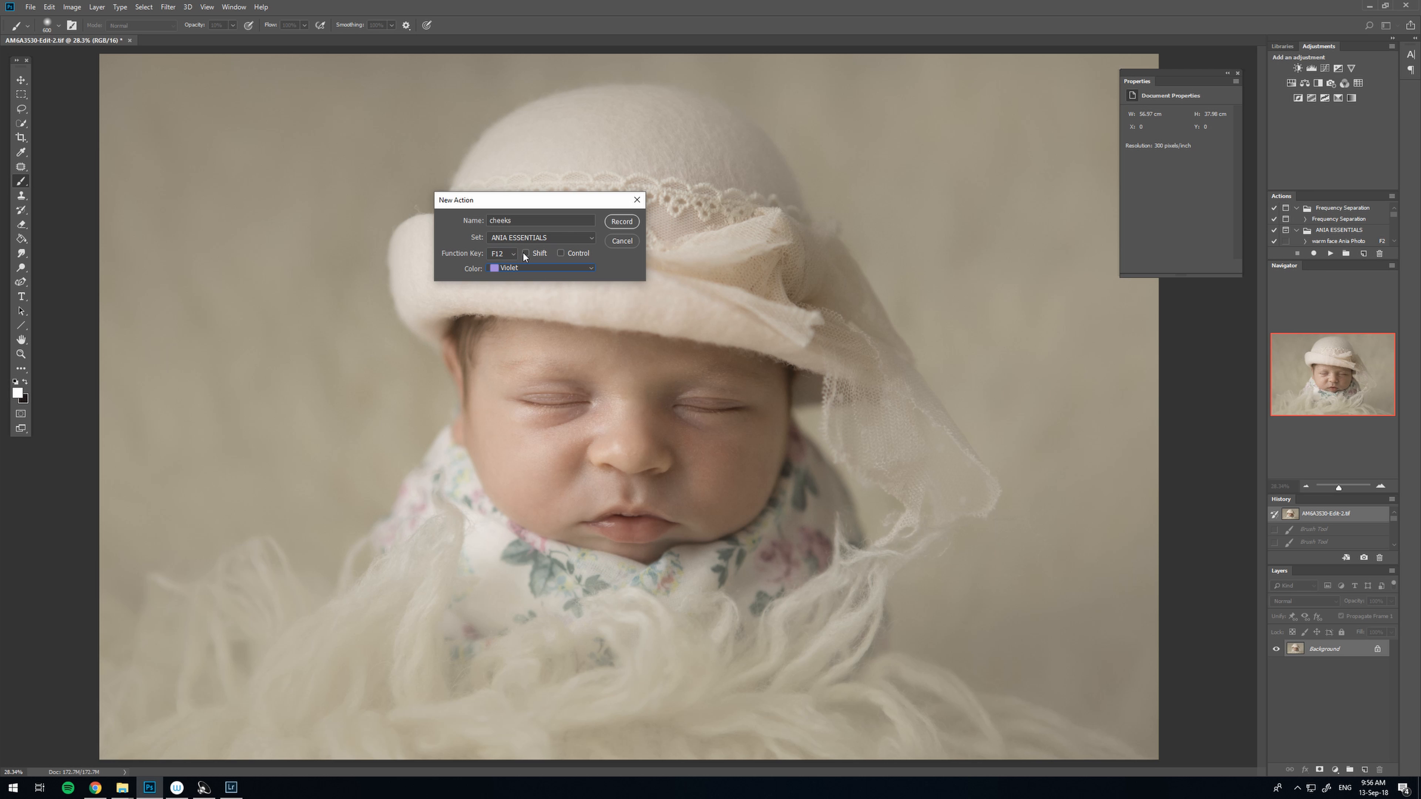
left_click(620, 221)
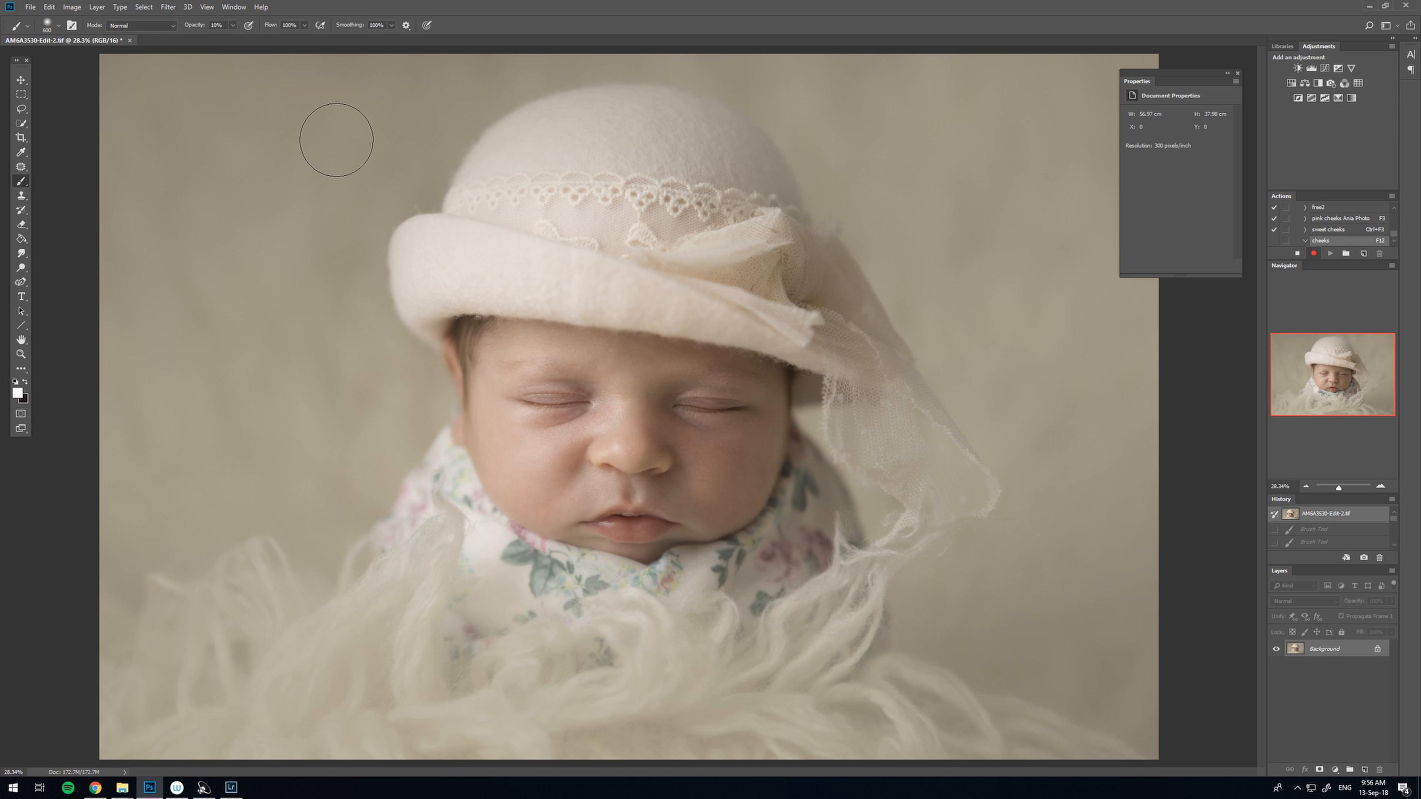
- Add a Solid Color fill layer above the Background with Multiply blend mode and opacity reduced to about 43%
left_click(96, 7)
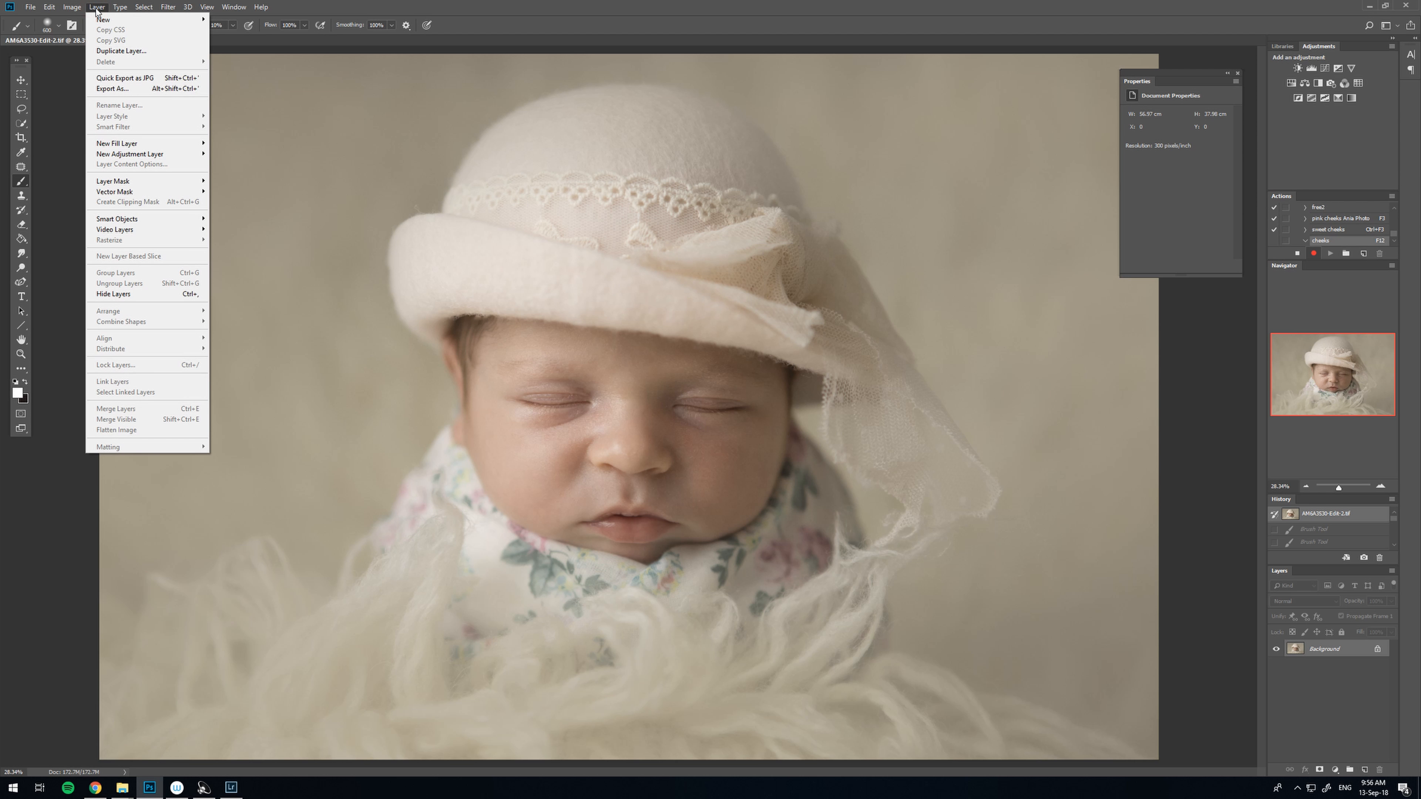
mouse_move(116, 144)
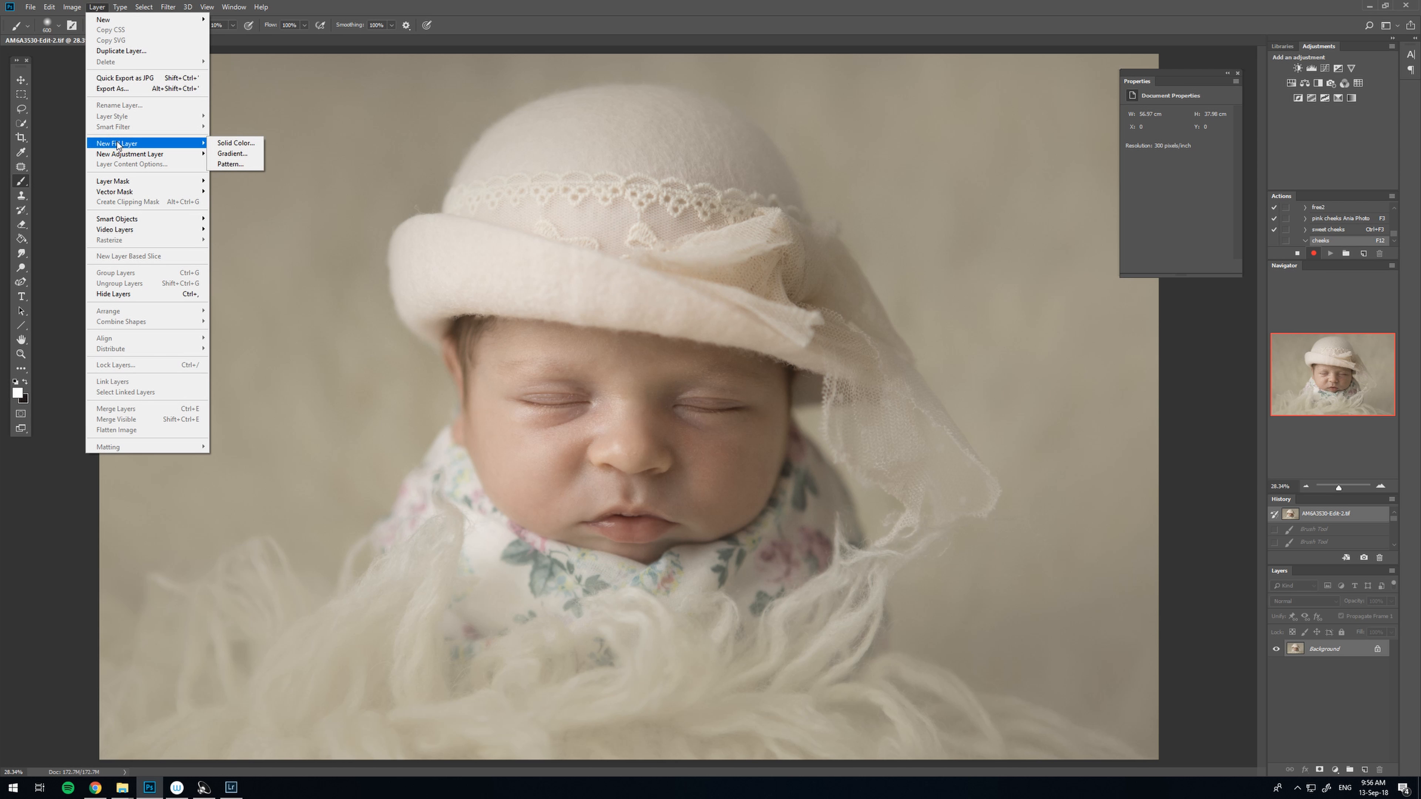
left_click(235, 143)
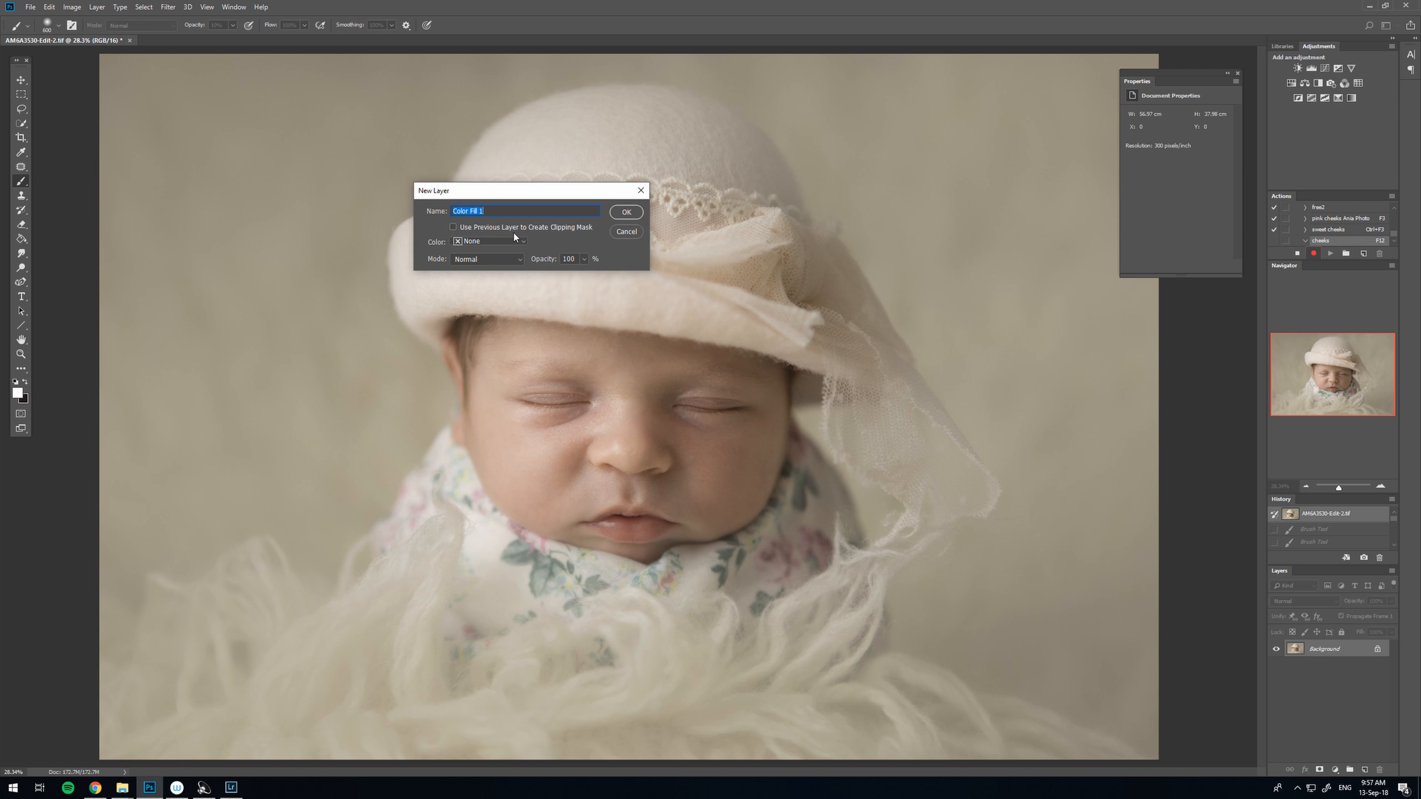
left_click(508, 261)
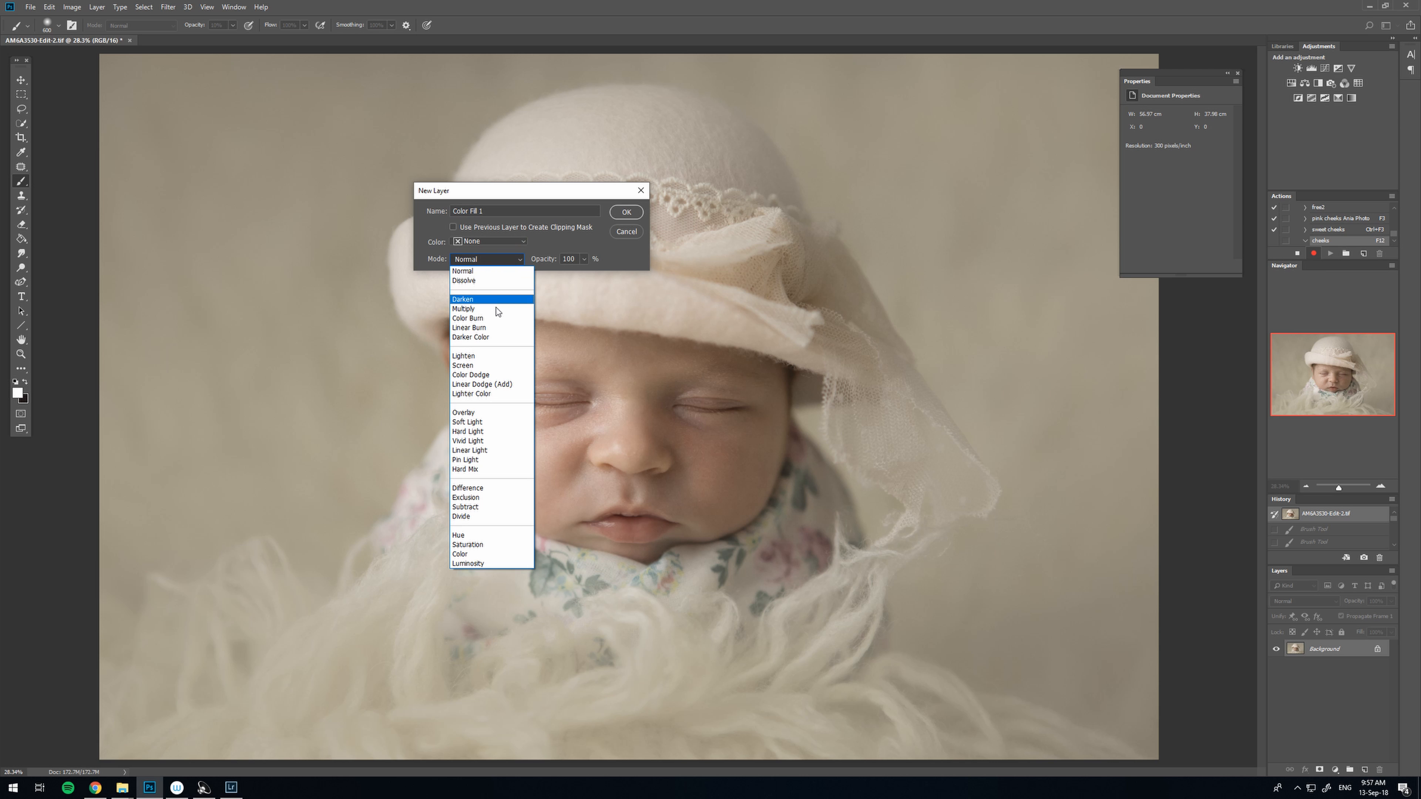
left_click(496, 308)
left_click(585, 259)
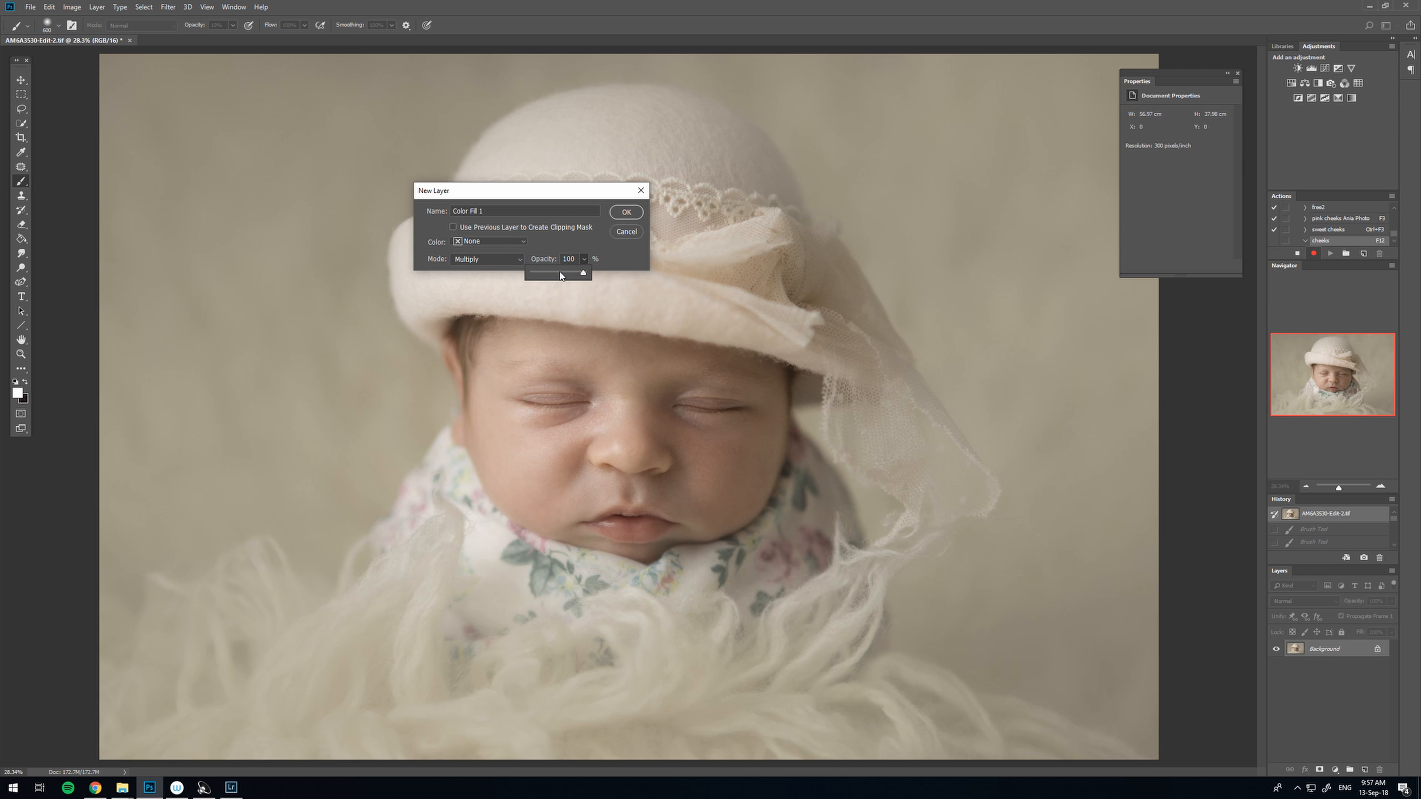
left_click(625, 213)
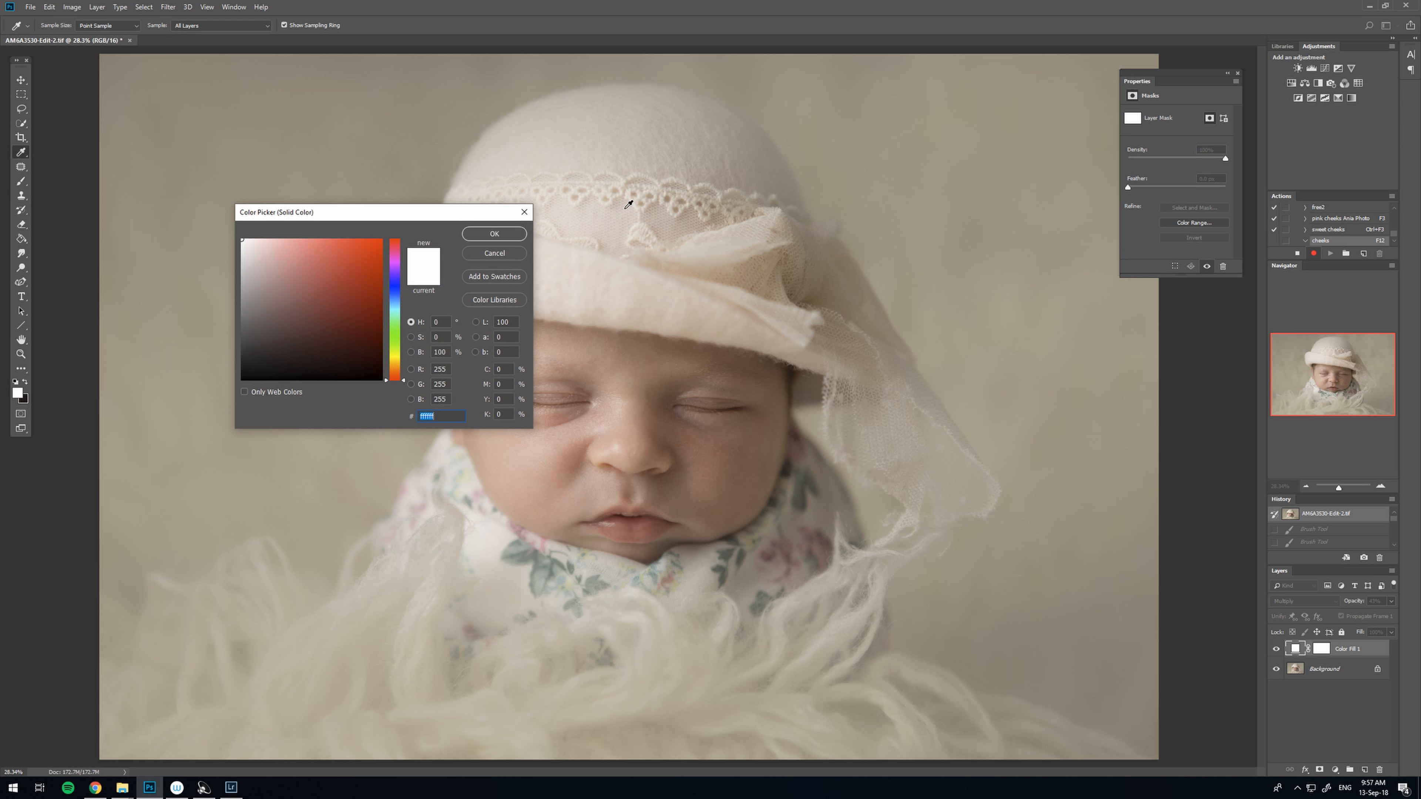
- Set the fill layer's colour to the coral red #dd4141
left_click(364, 246)
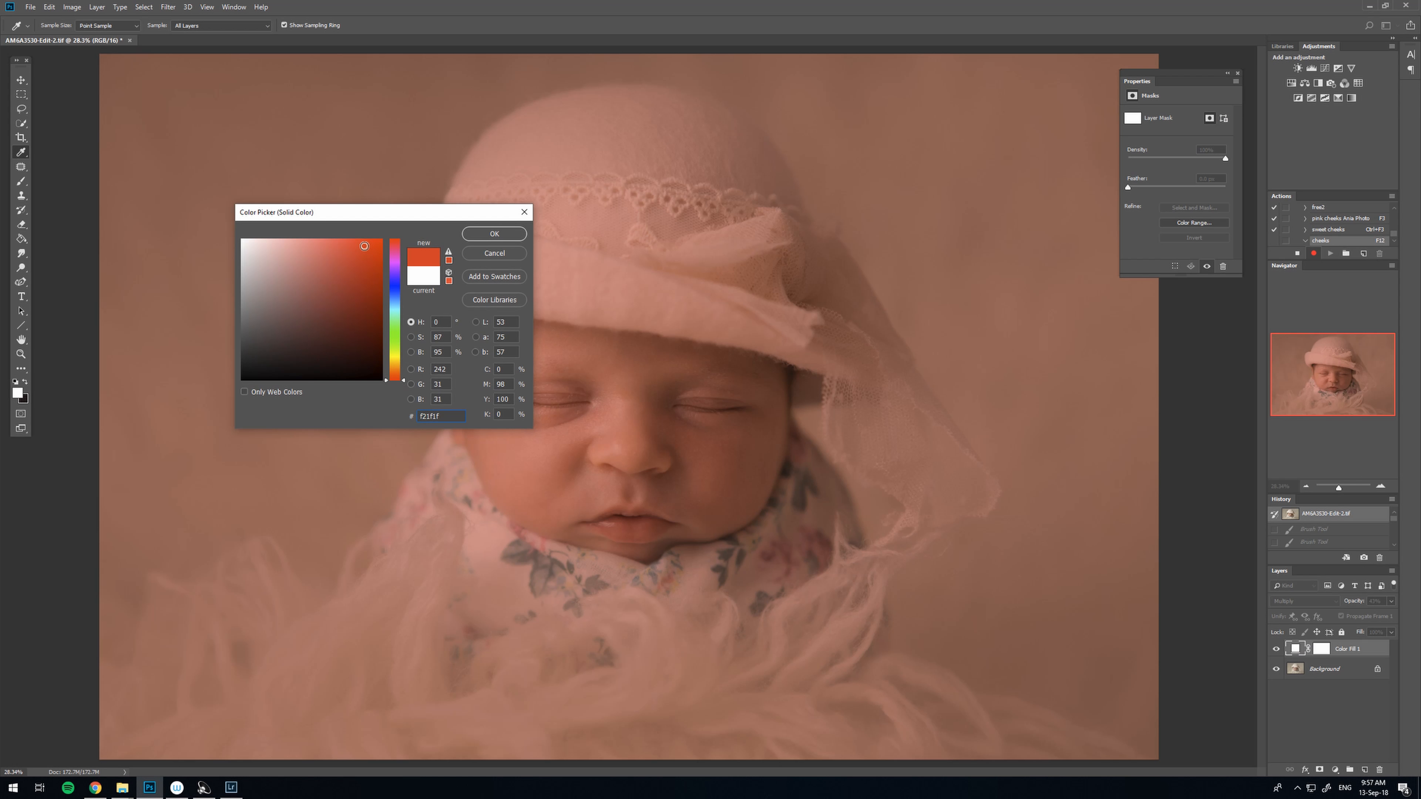
left_click(341, 258)
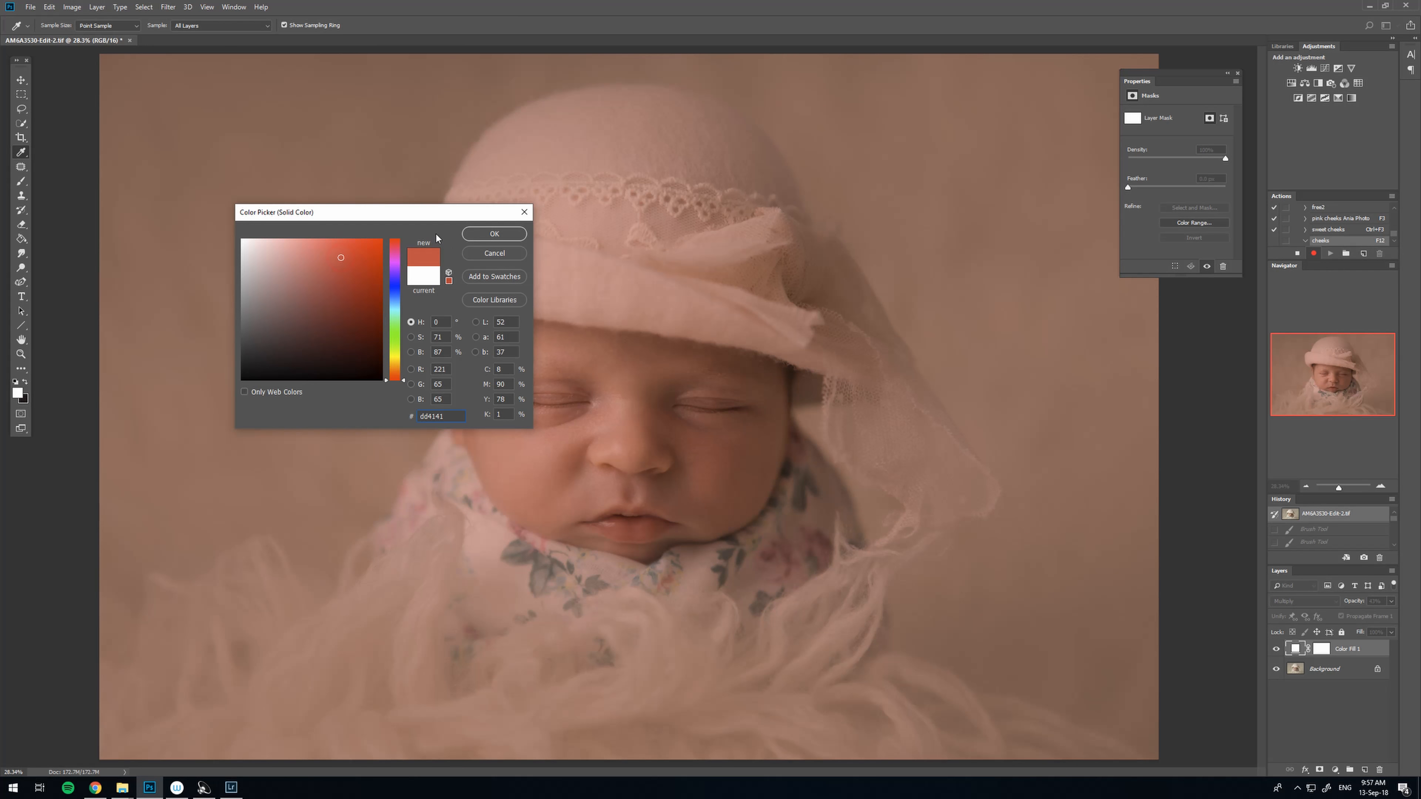
left_click(514, 235)
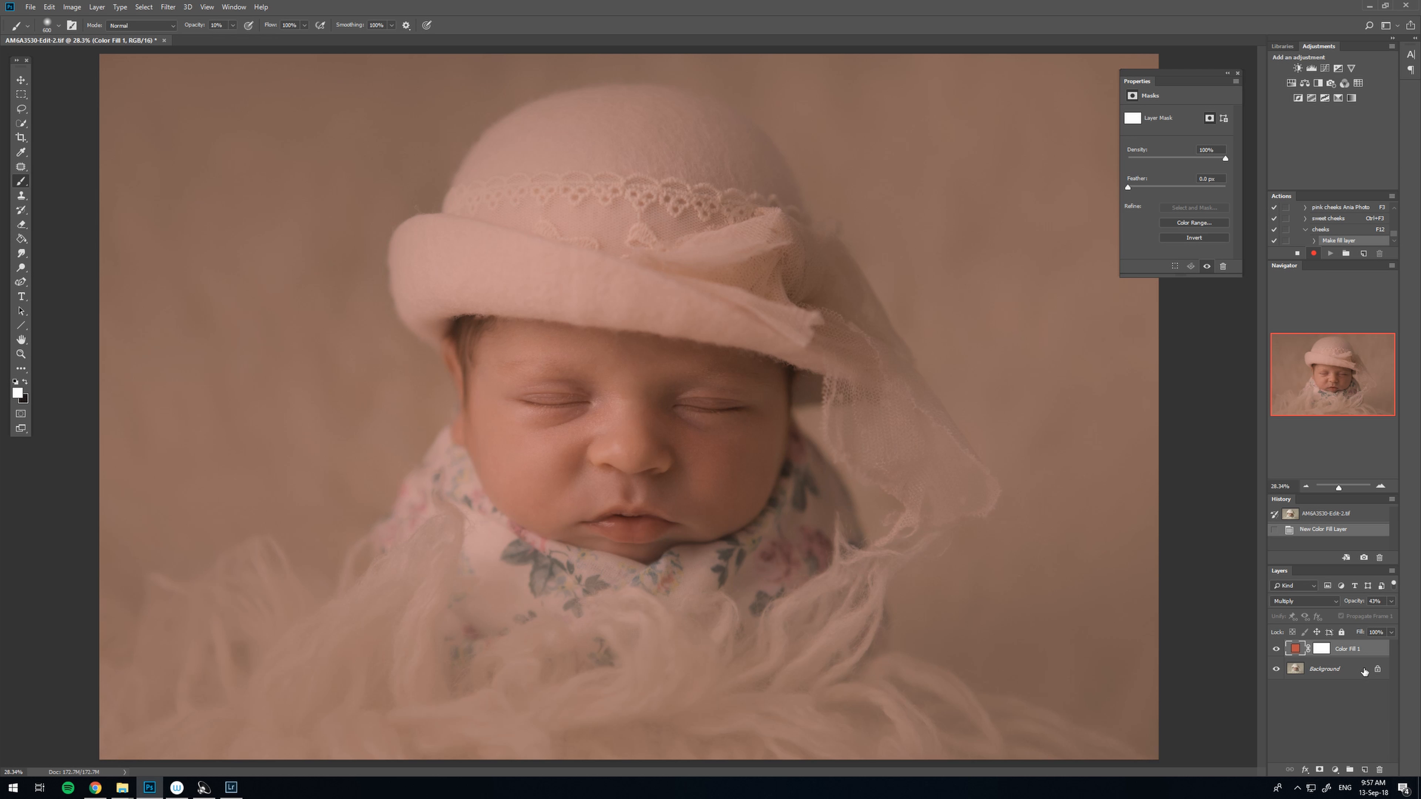
- Invert the fill layer's mask to black and close the mask properties
left_click(1319, 648)
key("x")
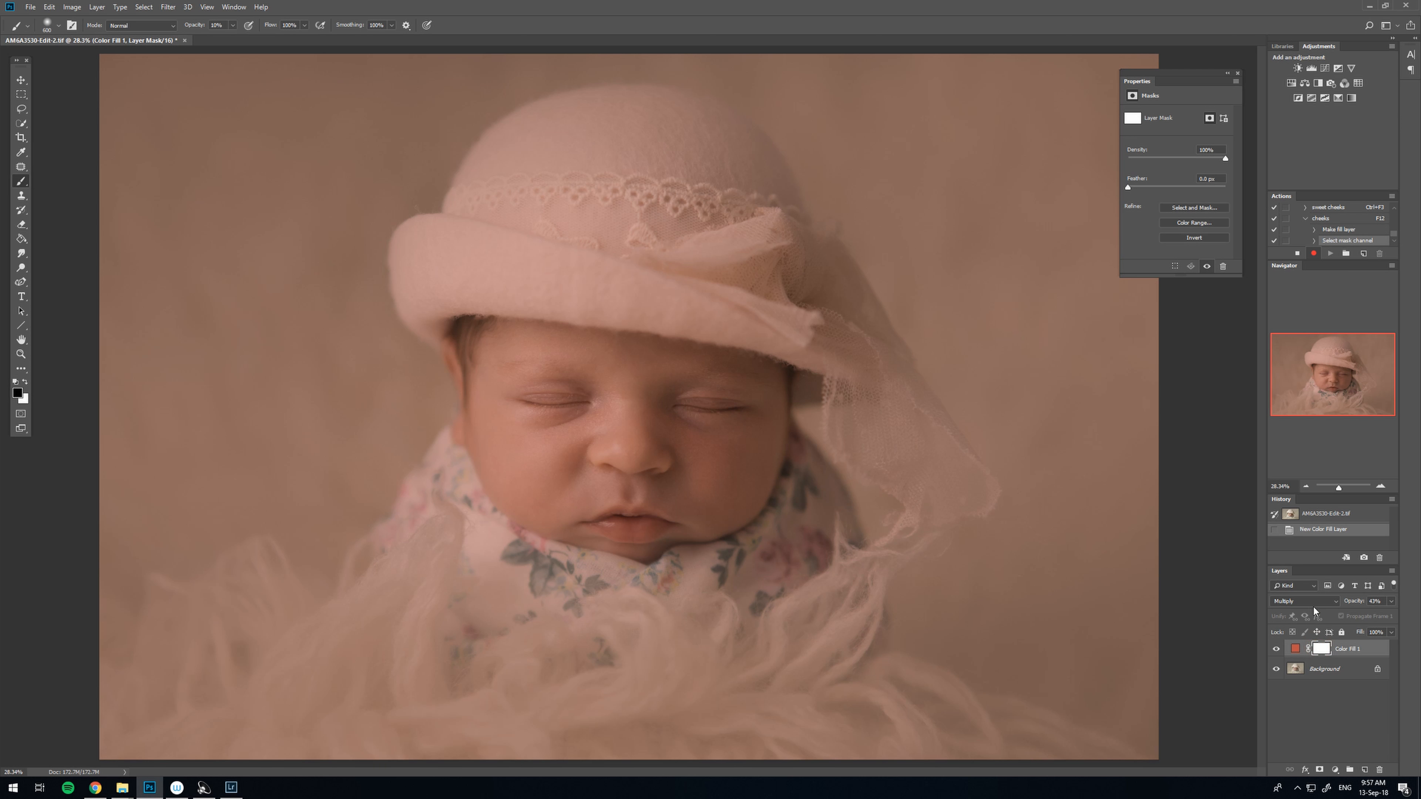
left_click(1190, 239)
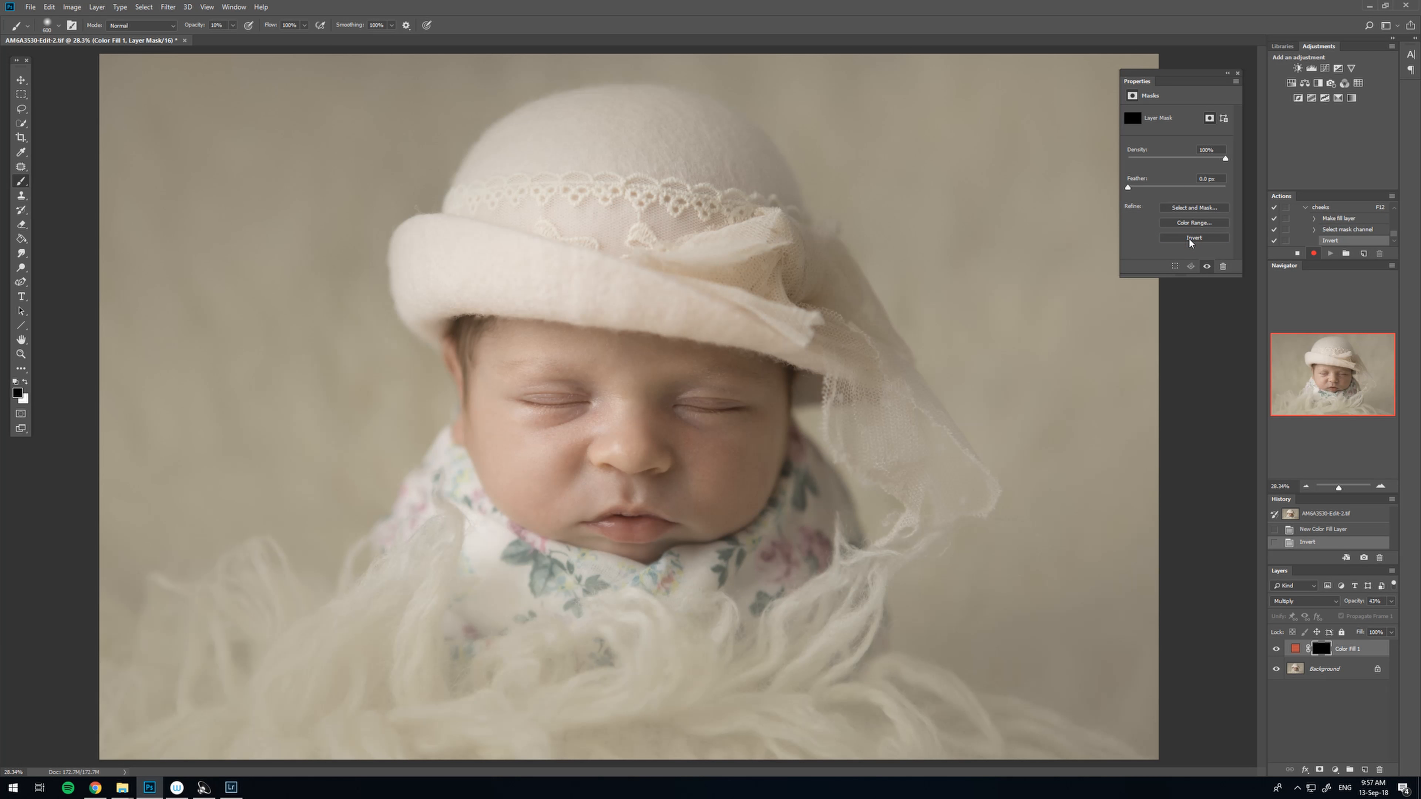
left_click(1238, 73)
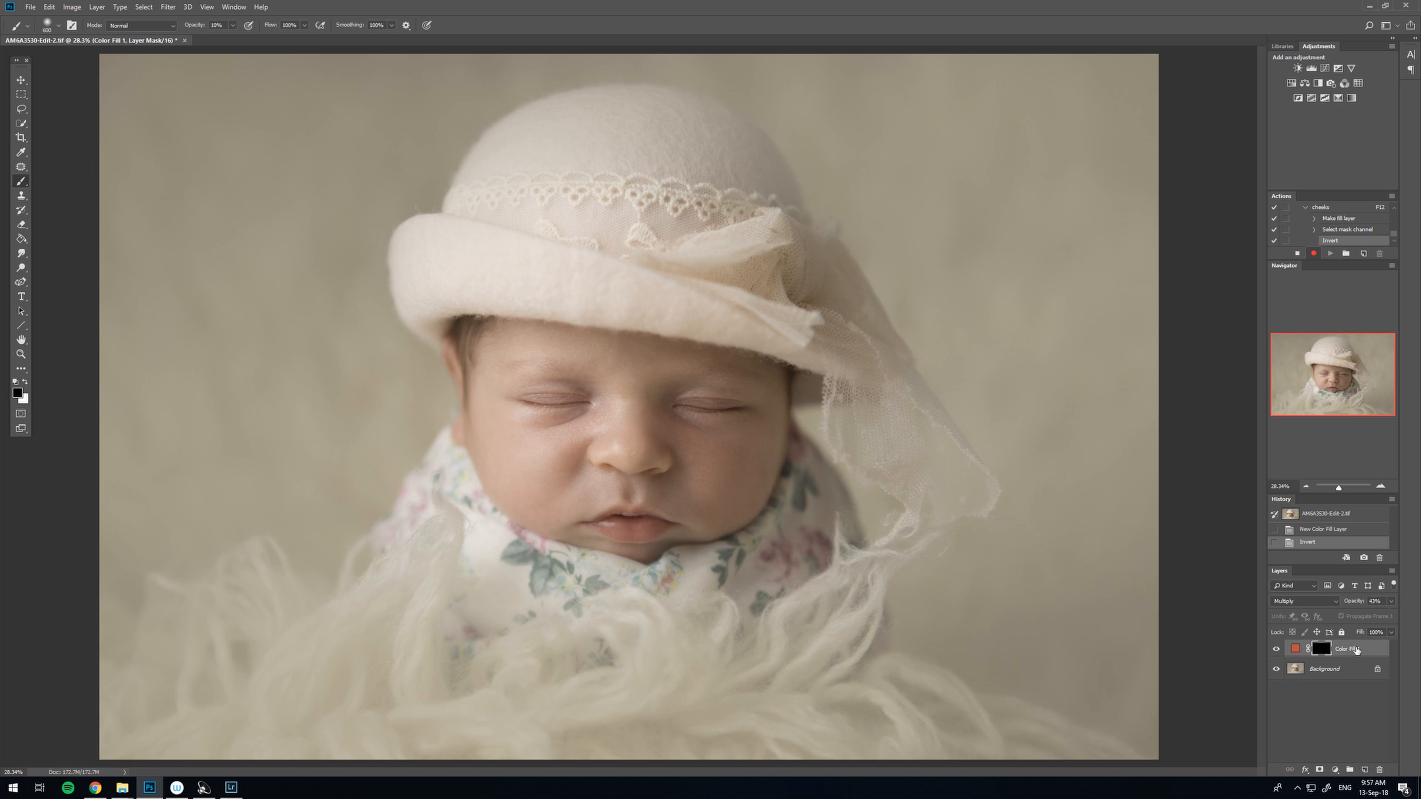
- Duplicate the masked colour fill layer three times and rename the topmost copy coral
left_click_drag(1357, 649, 1365, 770)
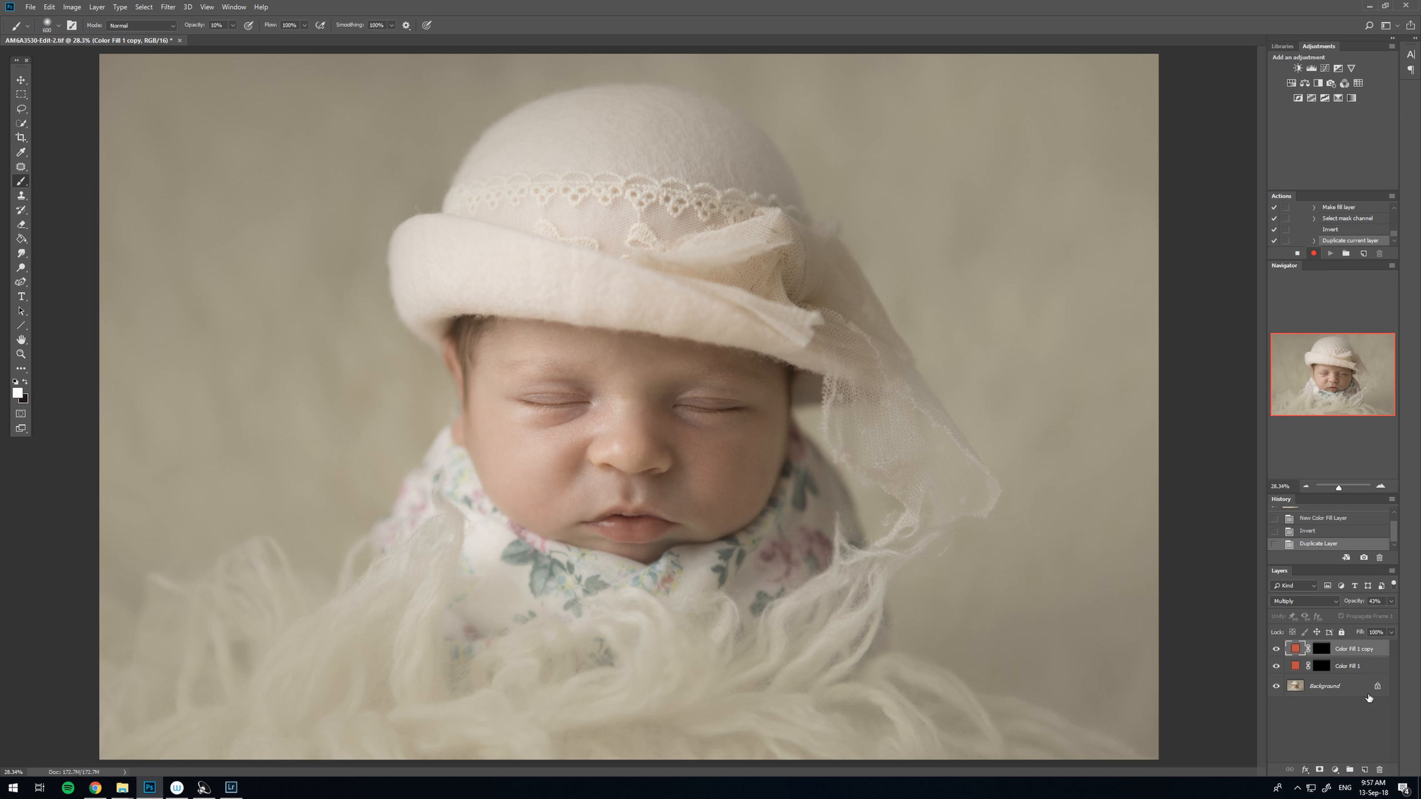
left_click_drag(1366, 651, 1365, 769)
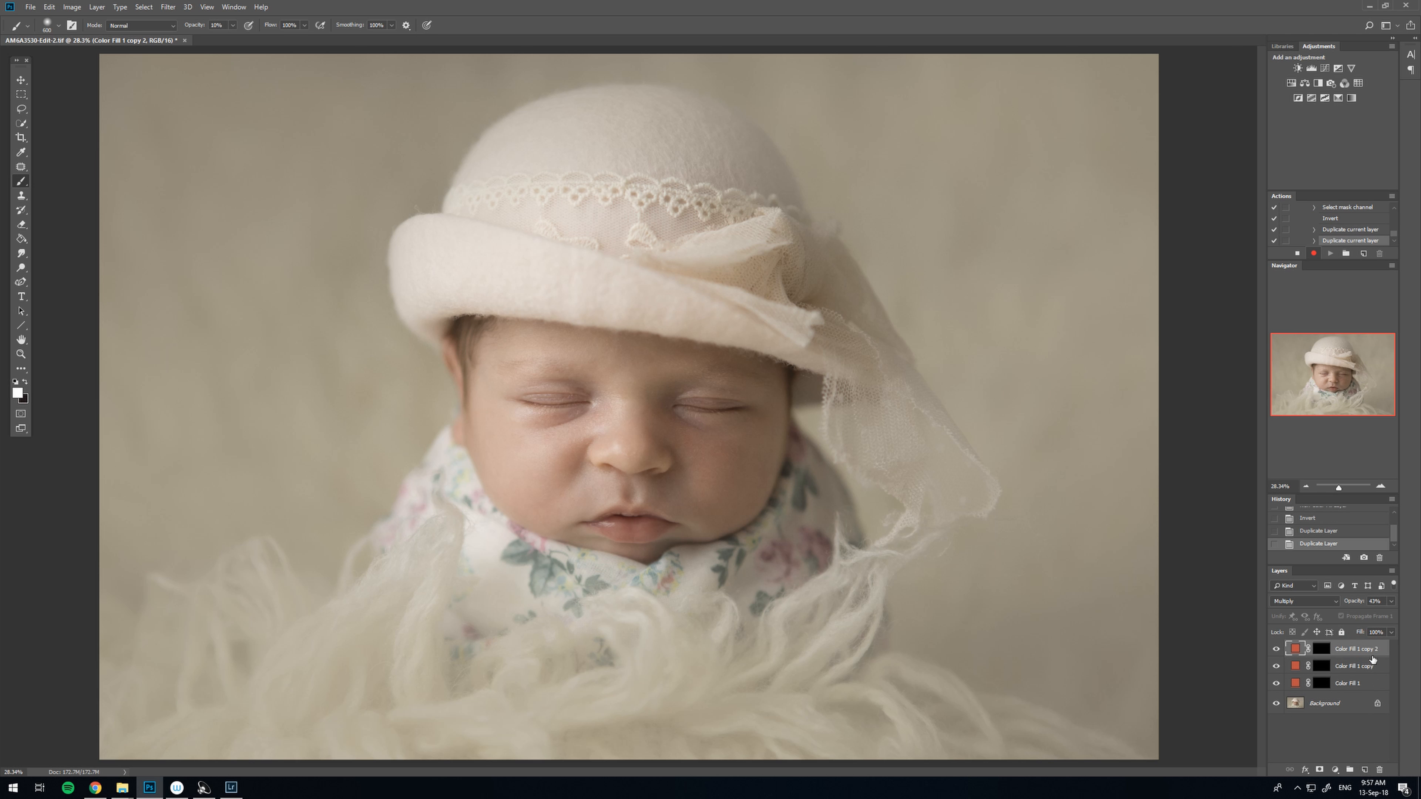
left_click_drag(1372, 650, 1365, 769)
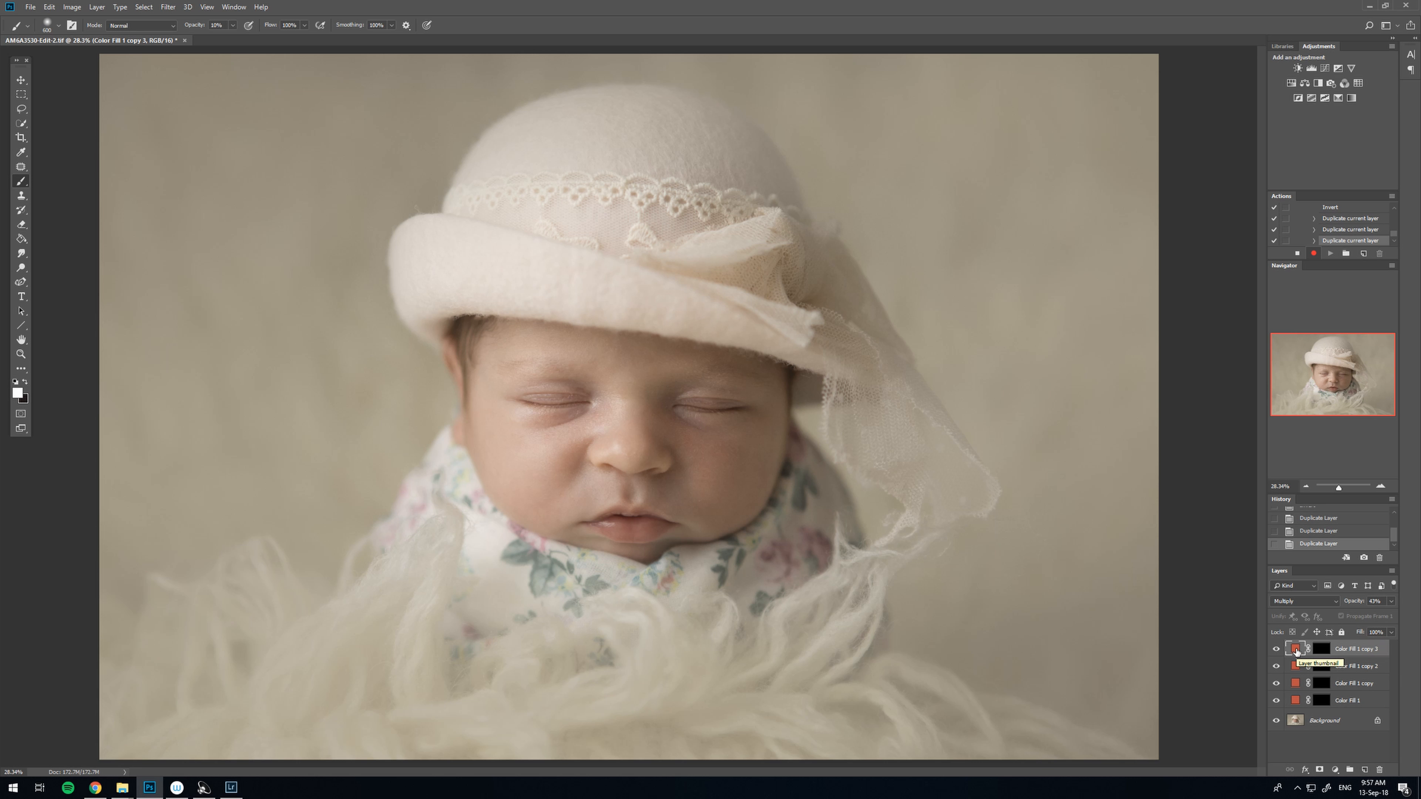
double_click(1368, 650)
type("coral")
- Recolour the fill layer directly below coral to a pale pink and rename it soft pink
double_click(1295, 666)
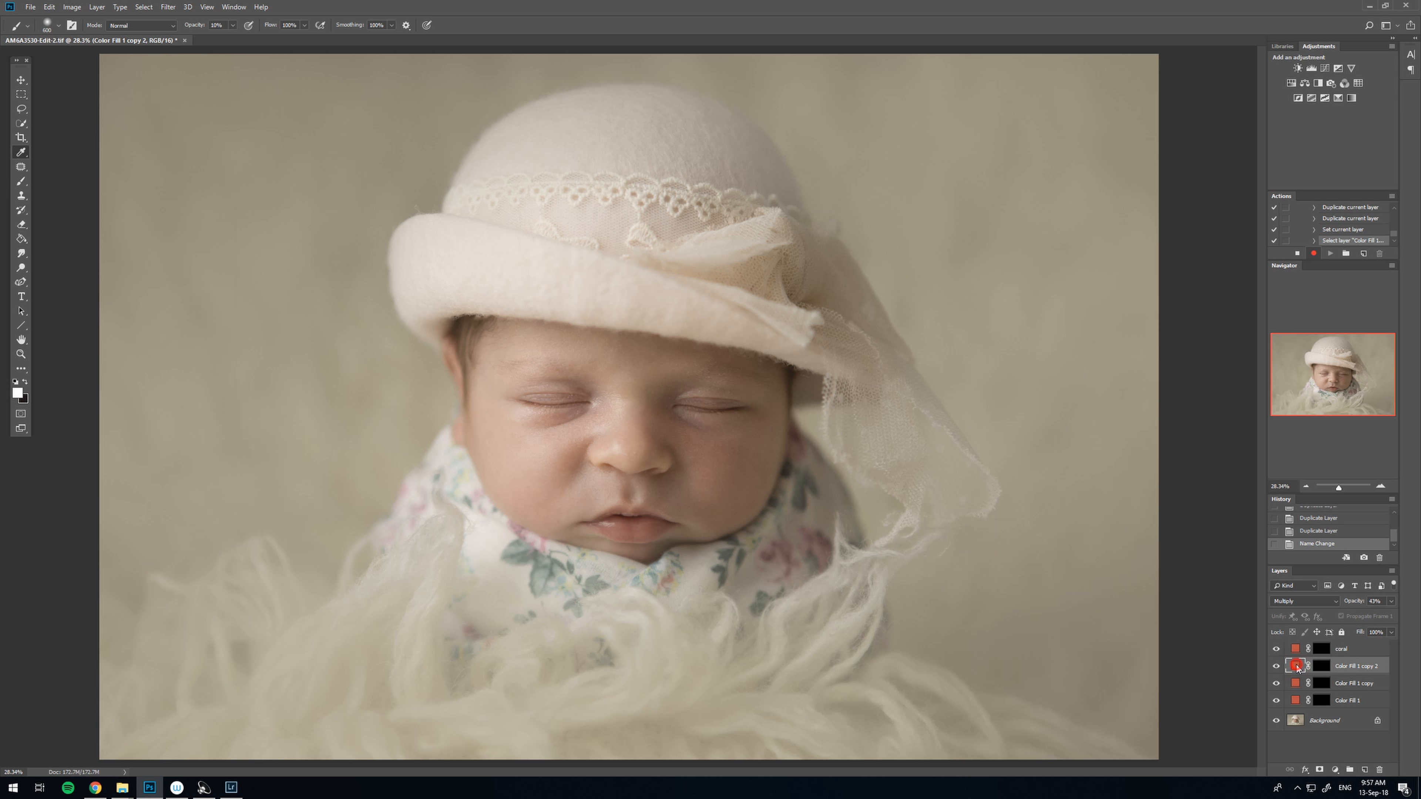
left_click(399, 261)
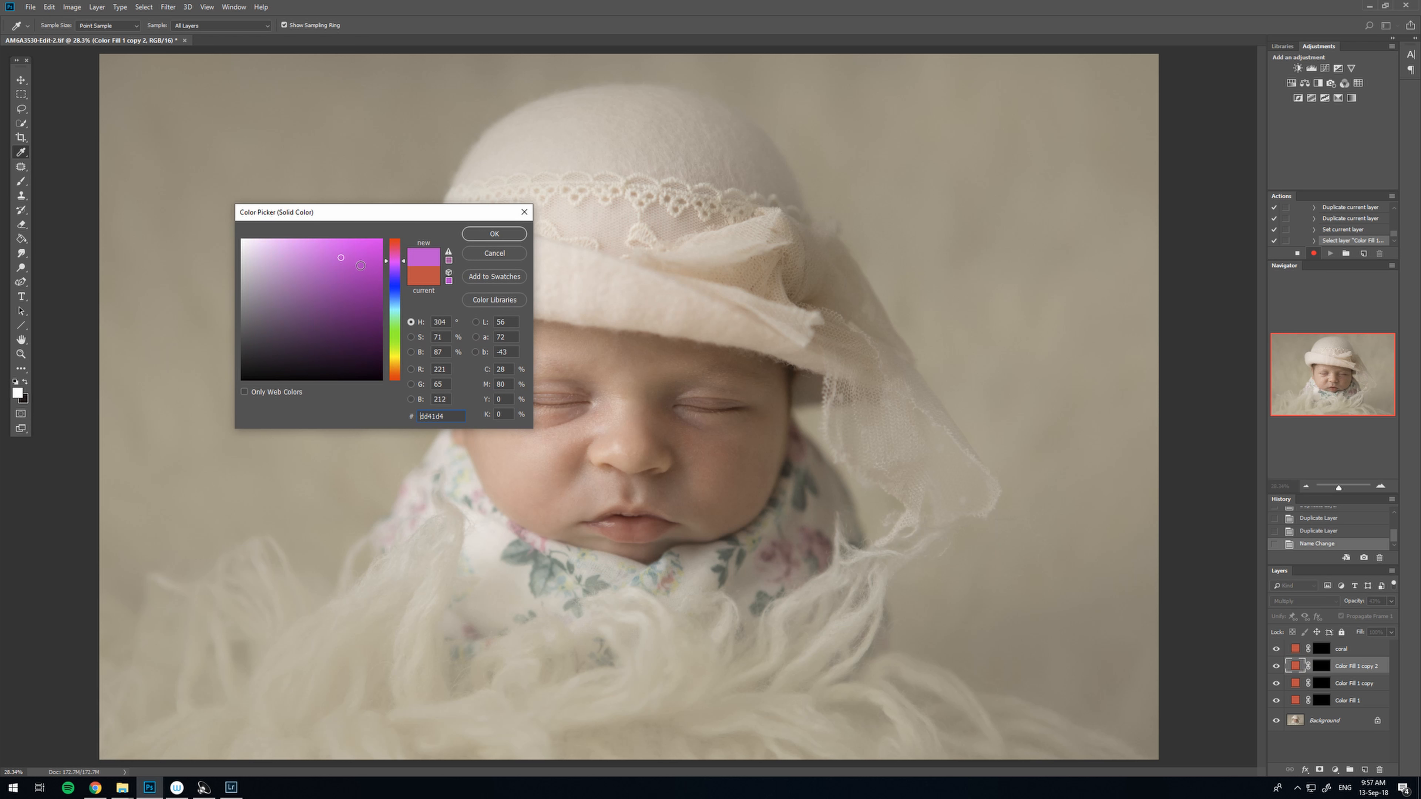
left_click(325, 256)
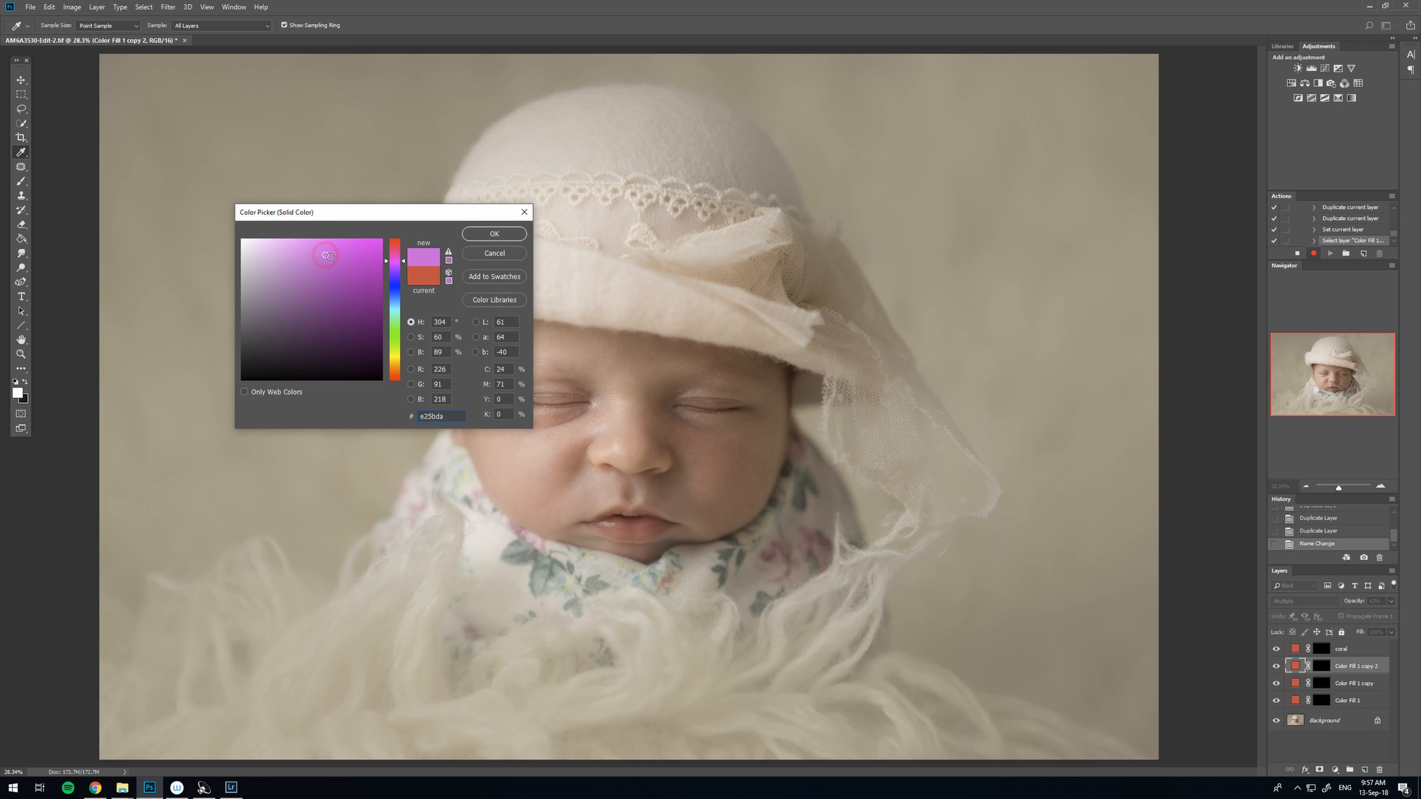
left_click(400, 256)
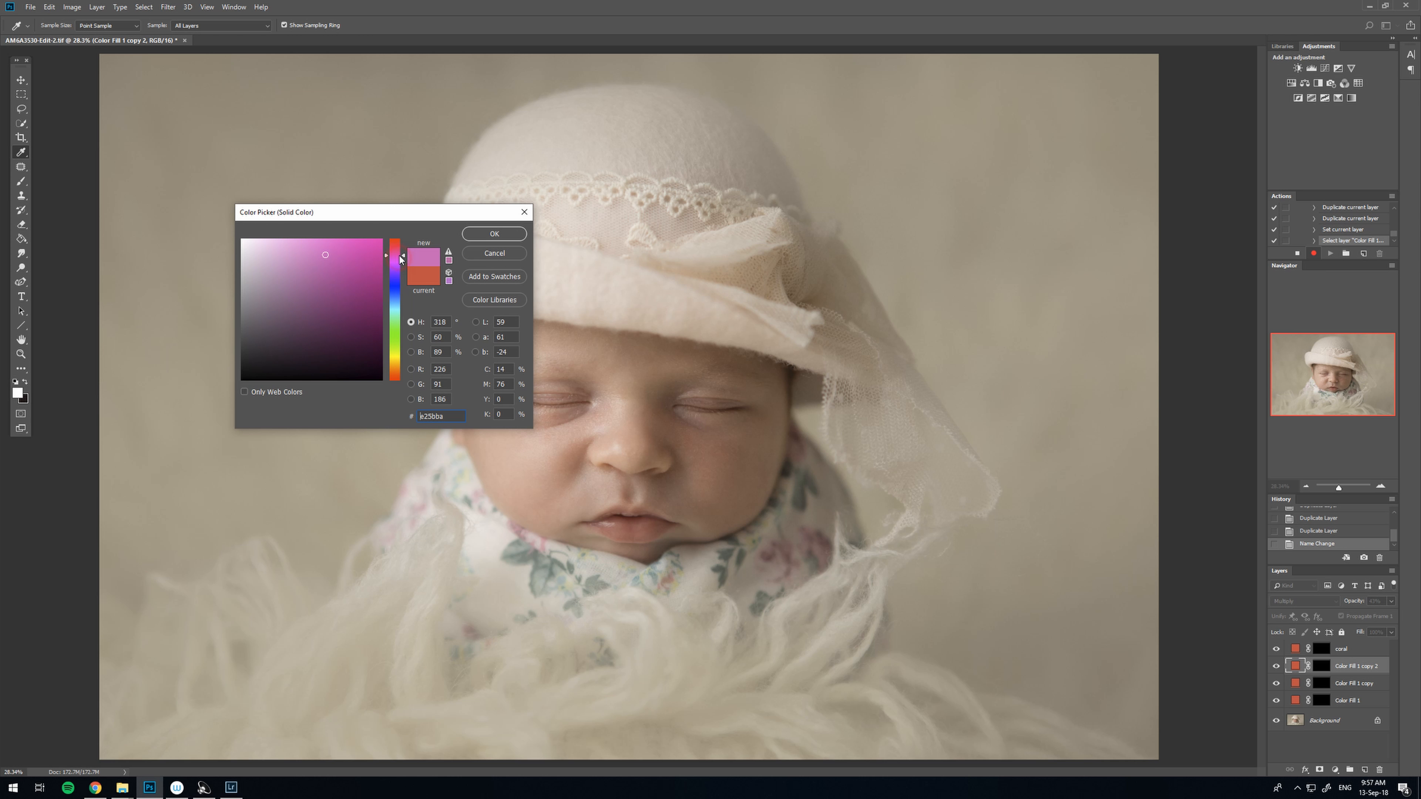
left_click(284, 254)
left_click(397, 253)
left_click(495, 234)
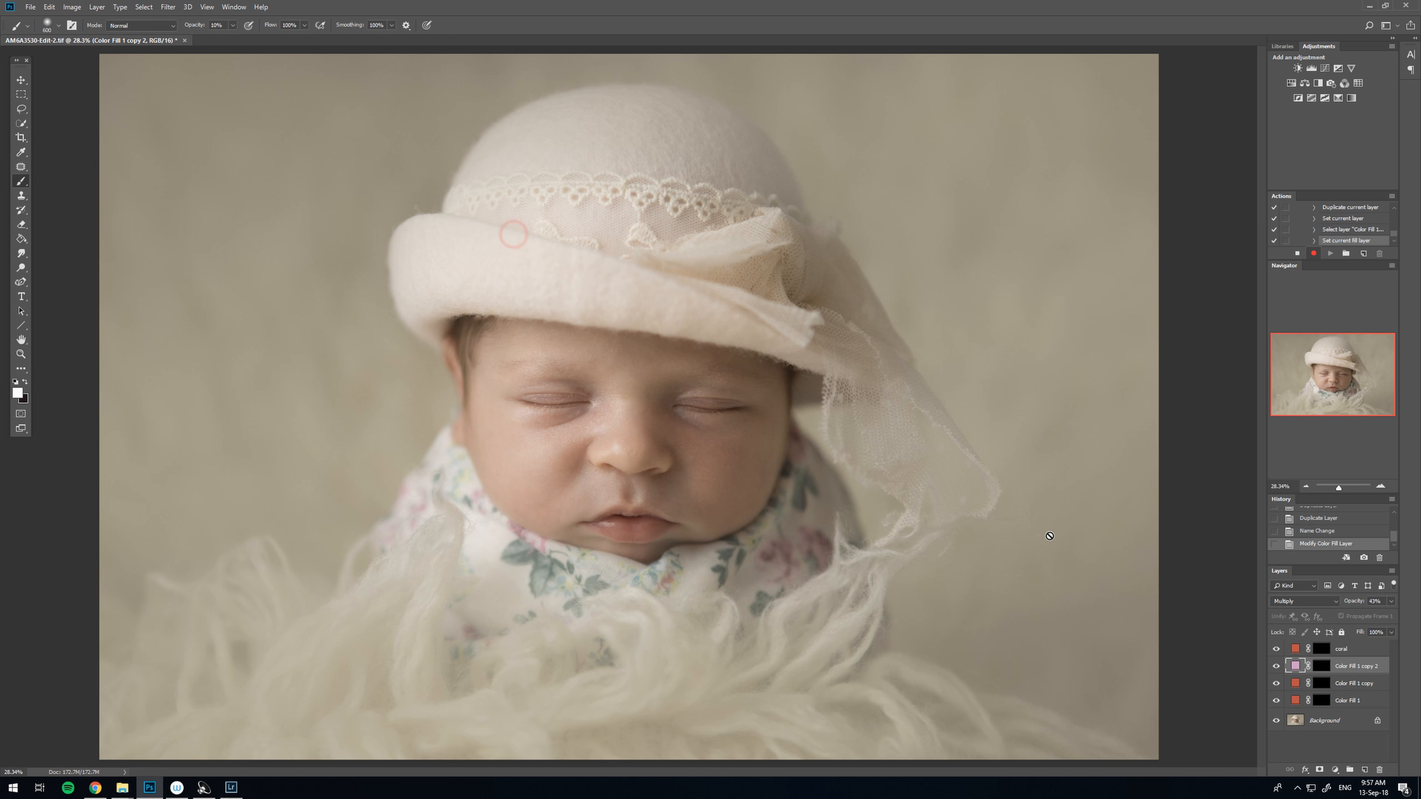
double_click(1343, 667)
type("soft pink")
- Recolour the fill layer below soft pink to a dark brownish red and rename it terracota
left_click(1359, 687)
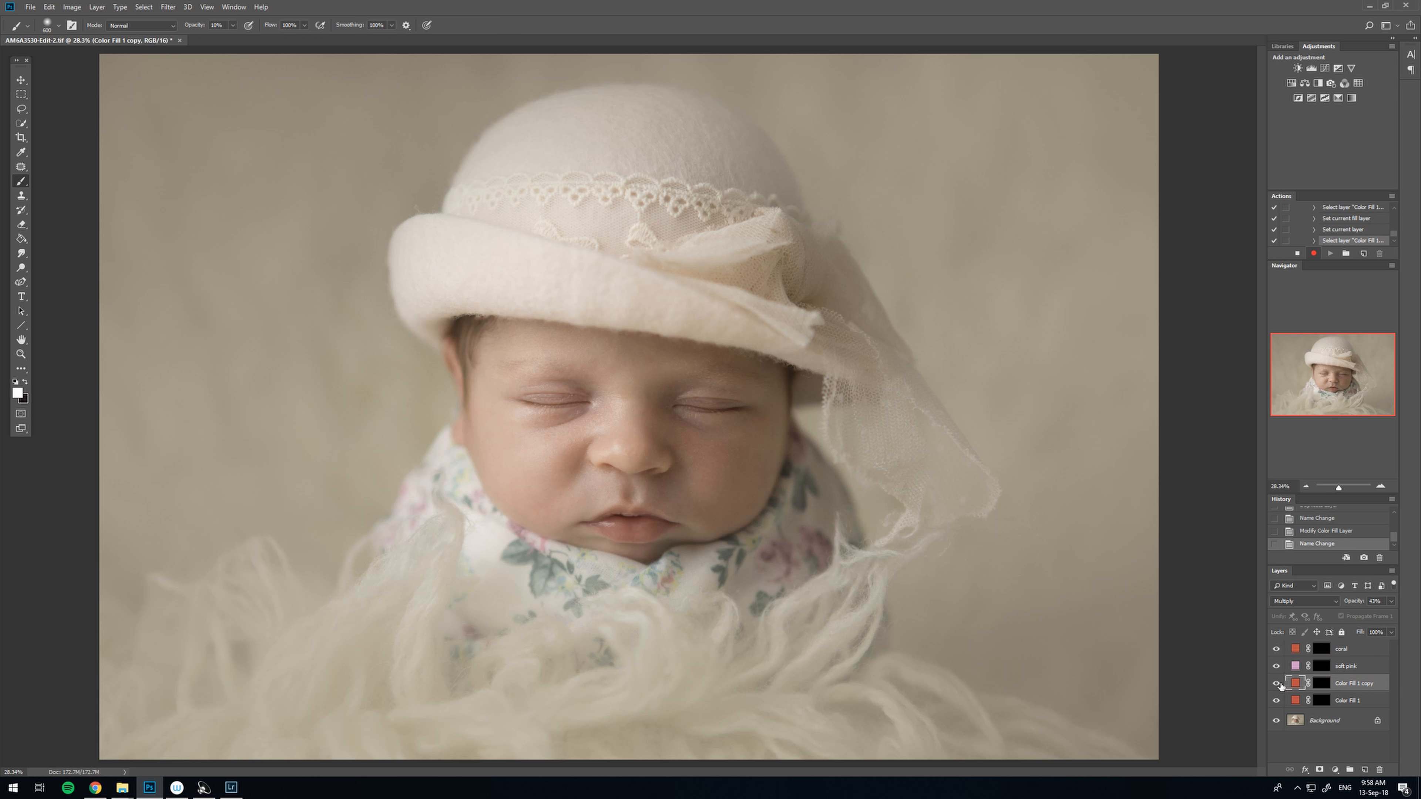
double_click(1294, 684)
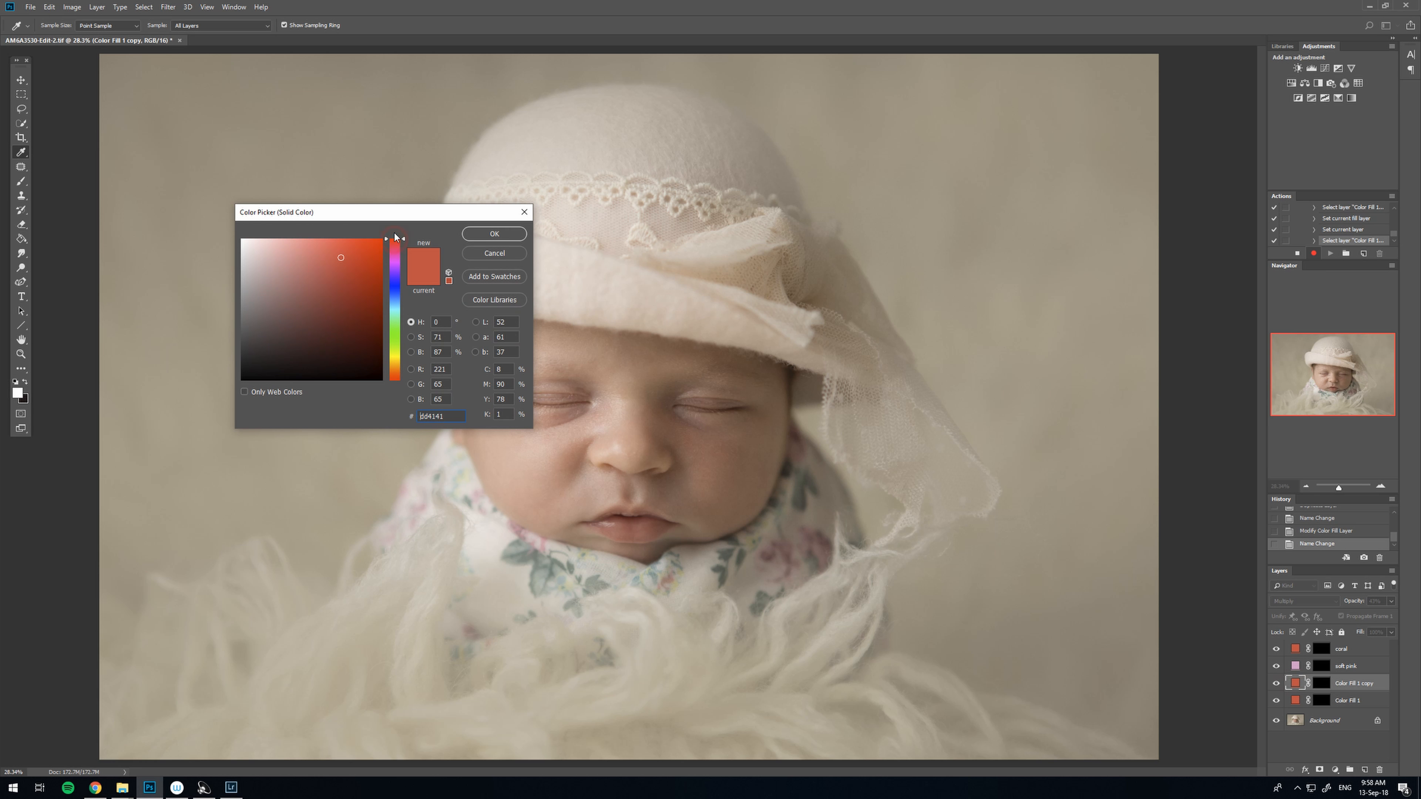
left_click_drag(360, 273, 358, 258)
left_click(370, 294)
left_click(487, 233)
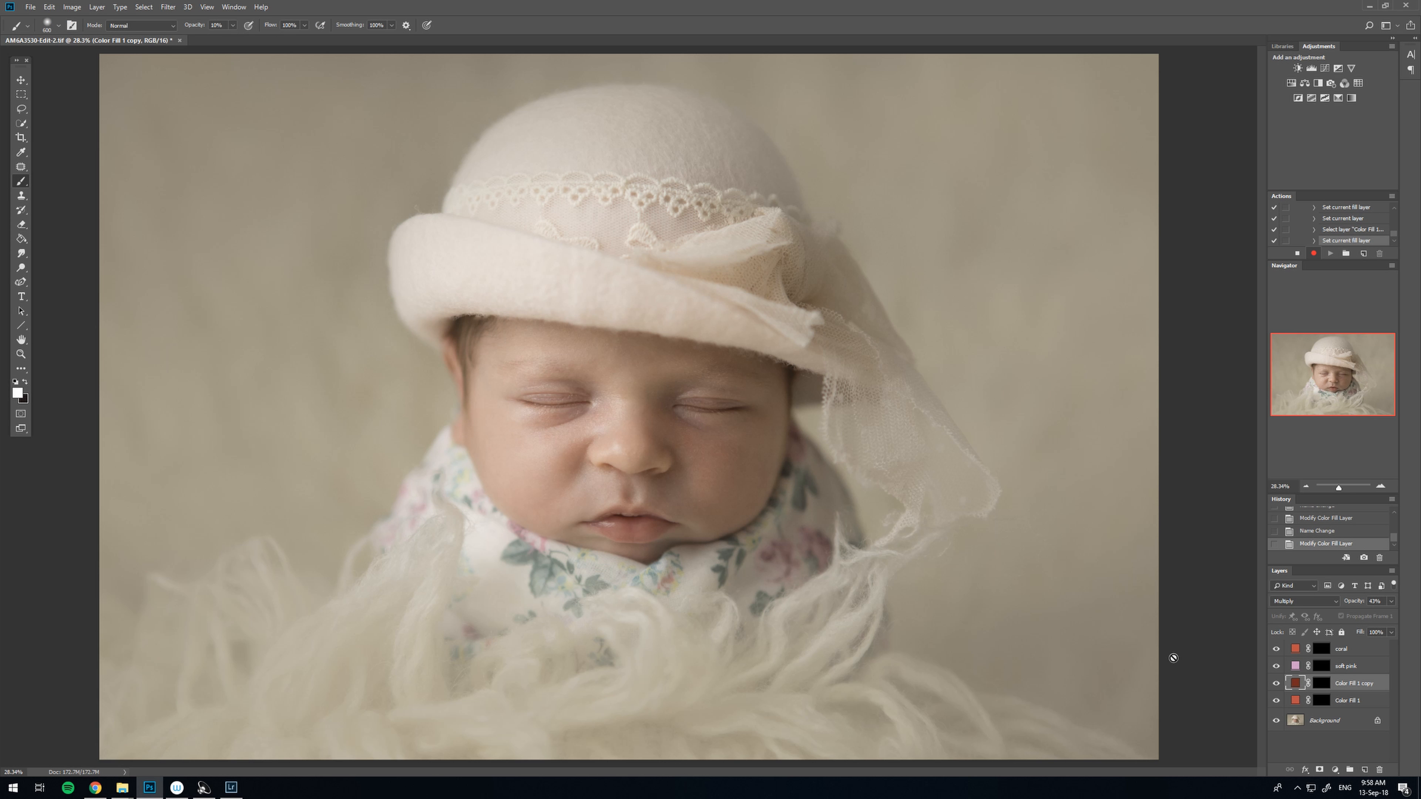
double_click(1347, 684)
type("terracota")
- Recolour the lowest fill layer, directly above the Background, to magenta #b32181 and rename it wild pink
left_click(1346, 702)
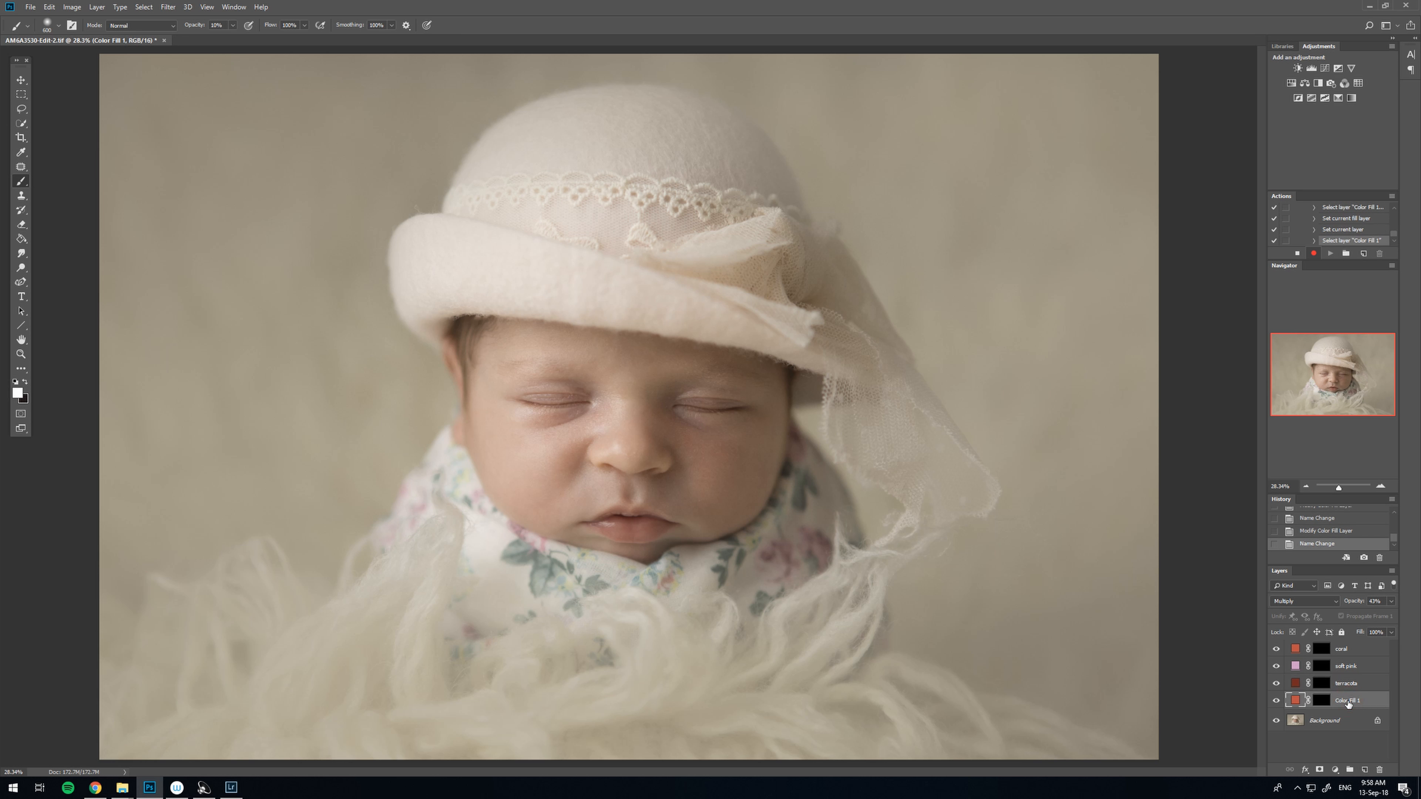
double_click(1295, 704)
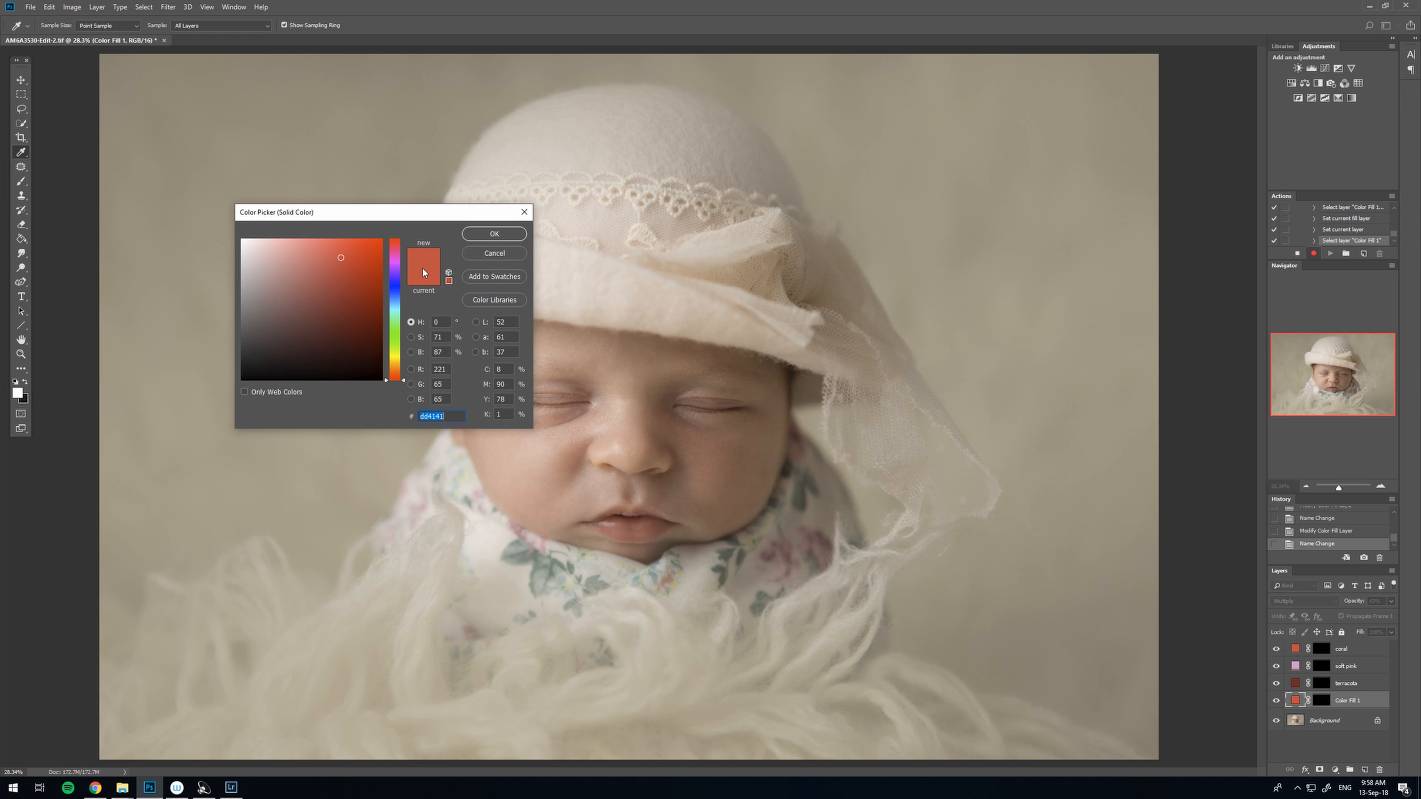
left_click_drag(396, 279, 395, 259)
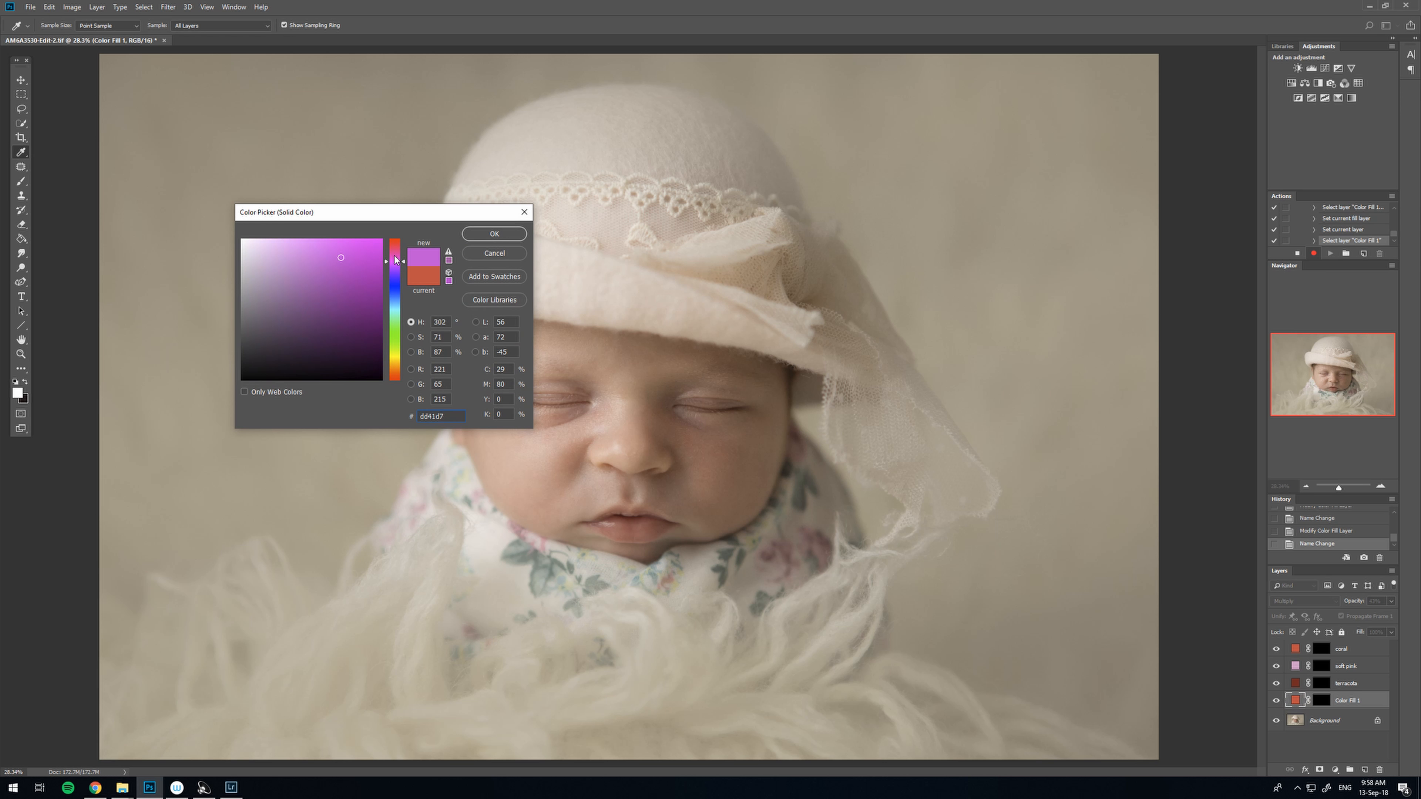
left_click(276, 252)
left_click(397, 254)
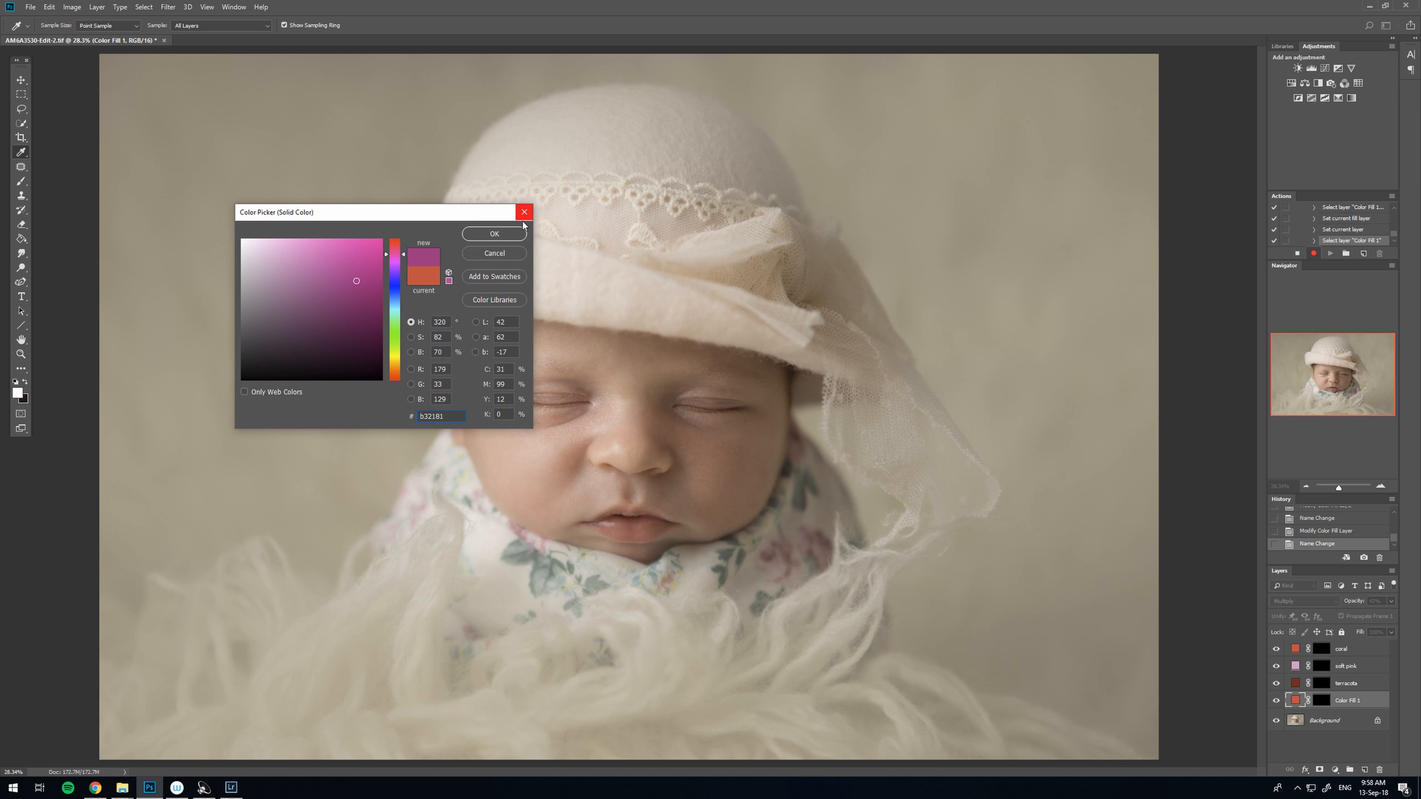
left_click(494, 233)
key("b")
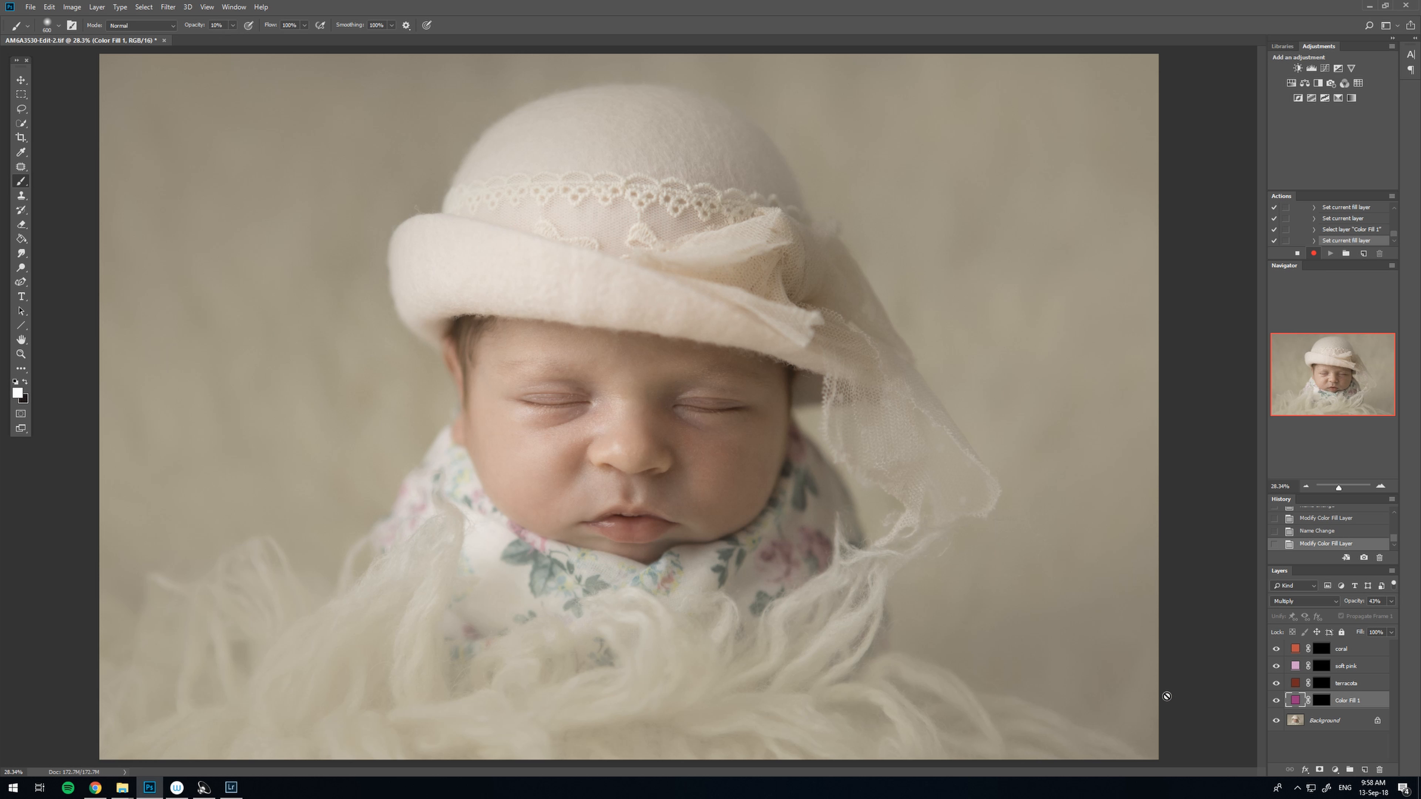
double_click(1347, 701)
type("wild pink")
key("Return")
- Deselect all layers and stop recording the cheeks action
left_click(1331, 744)
left_click(1297, 254)
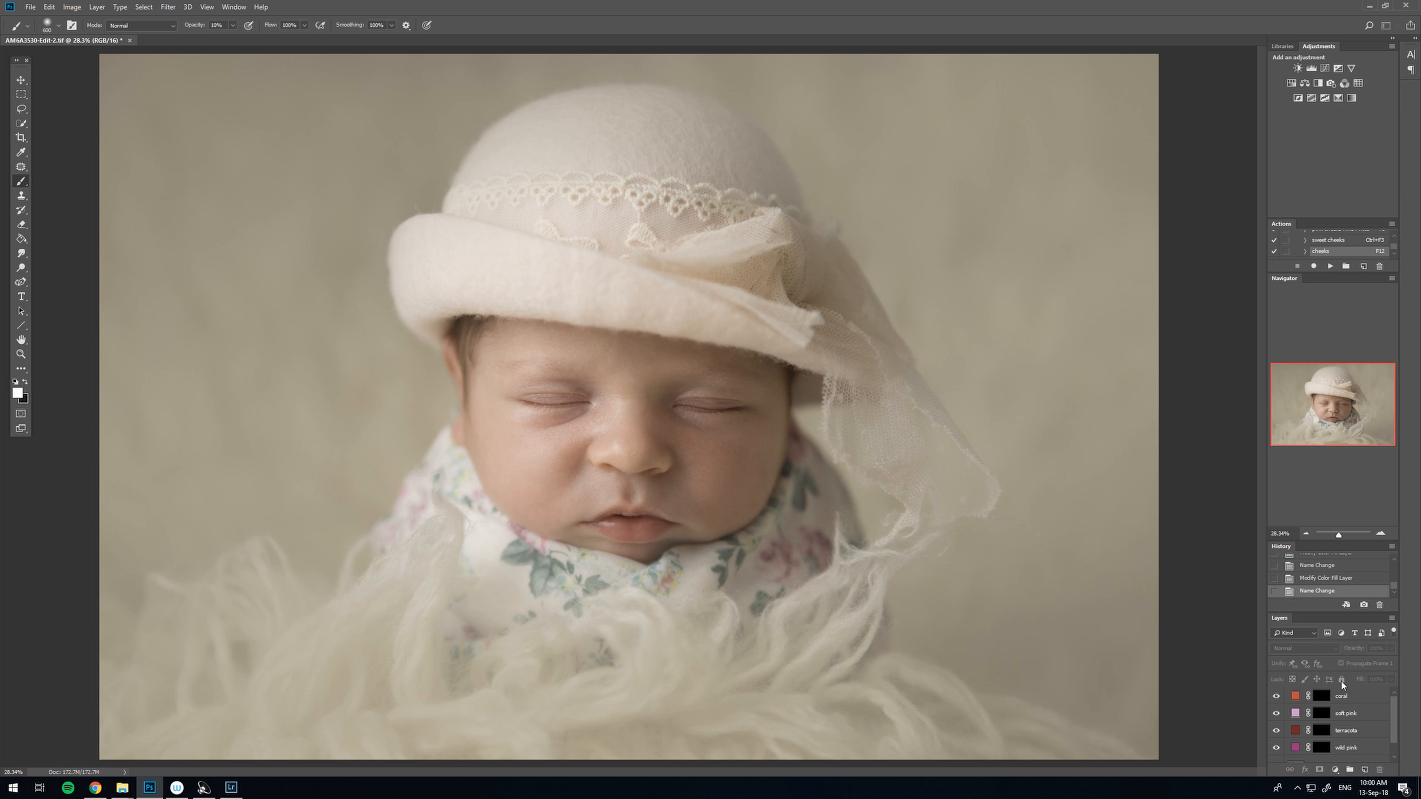
- Delete the four colour fill layers from coral to wild pink, and rebuild them by playing the cheeks action
scroll(1346, 722, "down", 1)
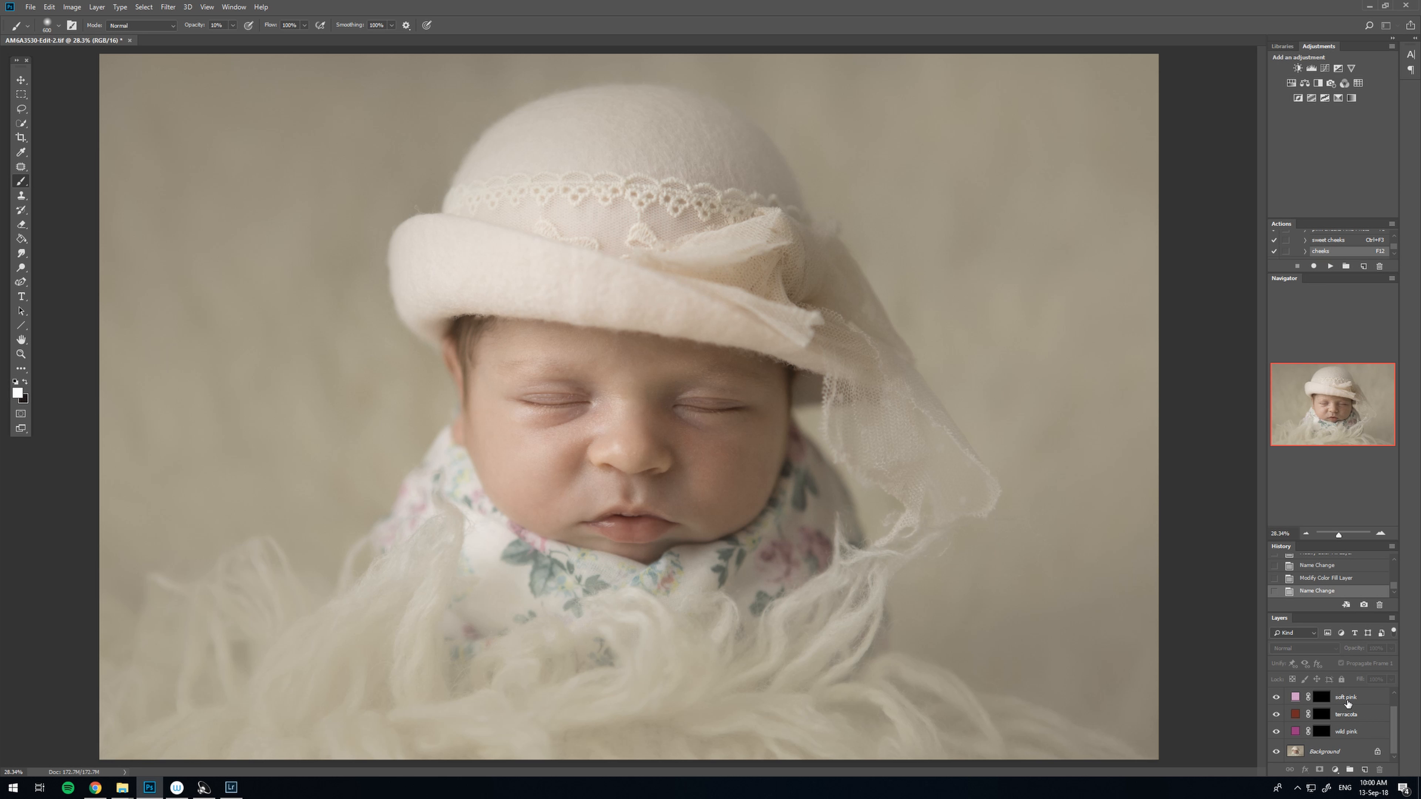
left_click(1351, 734)
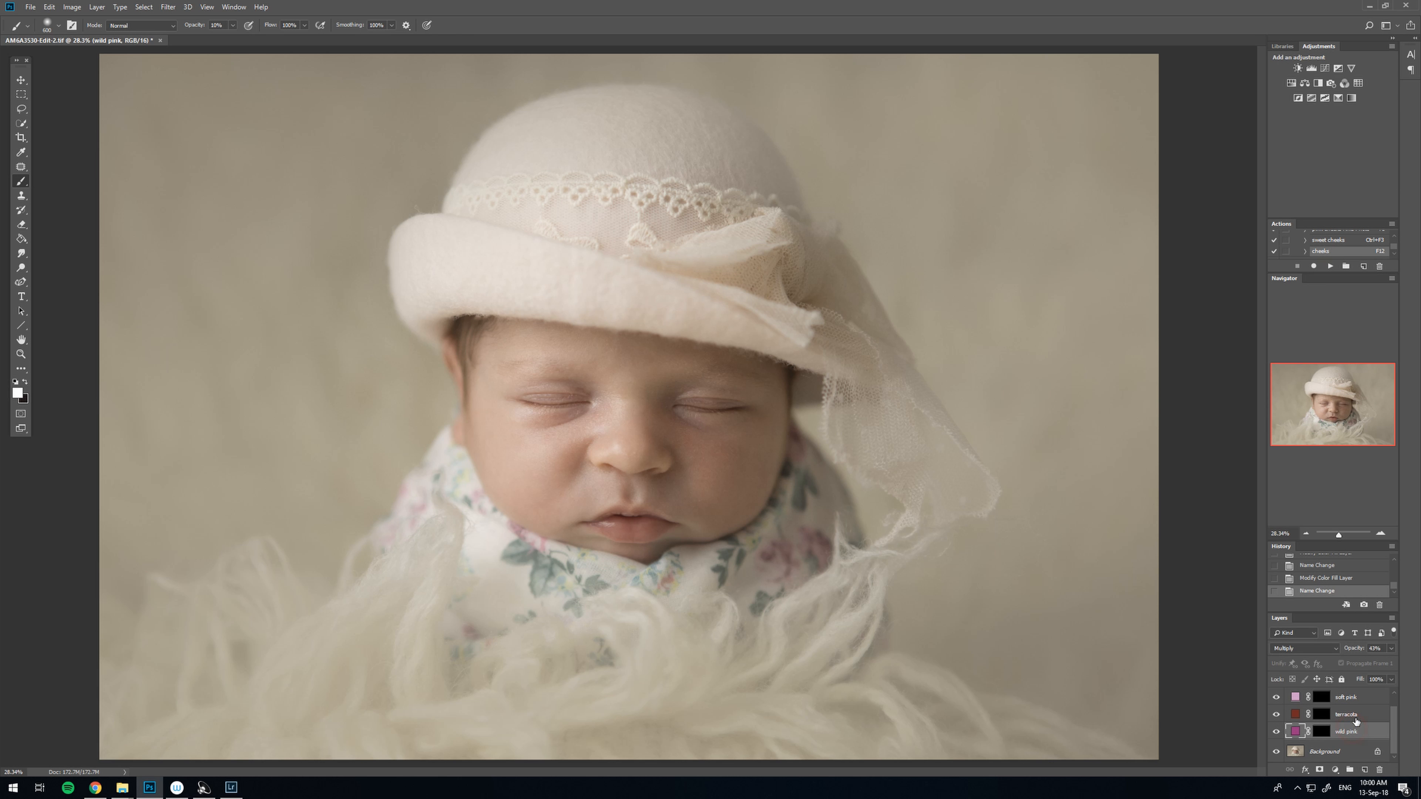
scroll(1356, 723, "up", 1)
left_click(1359, 697)
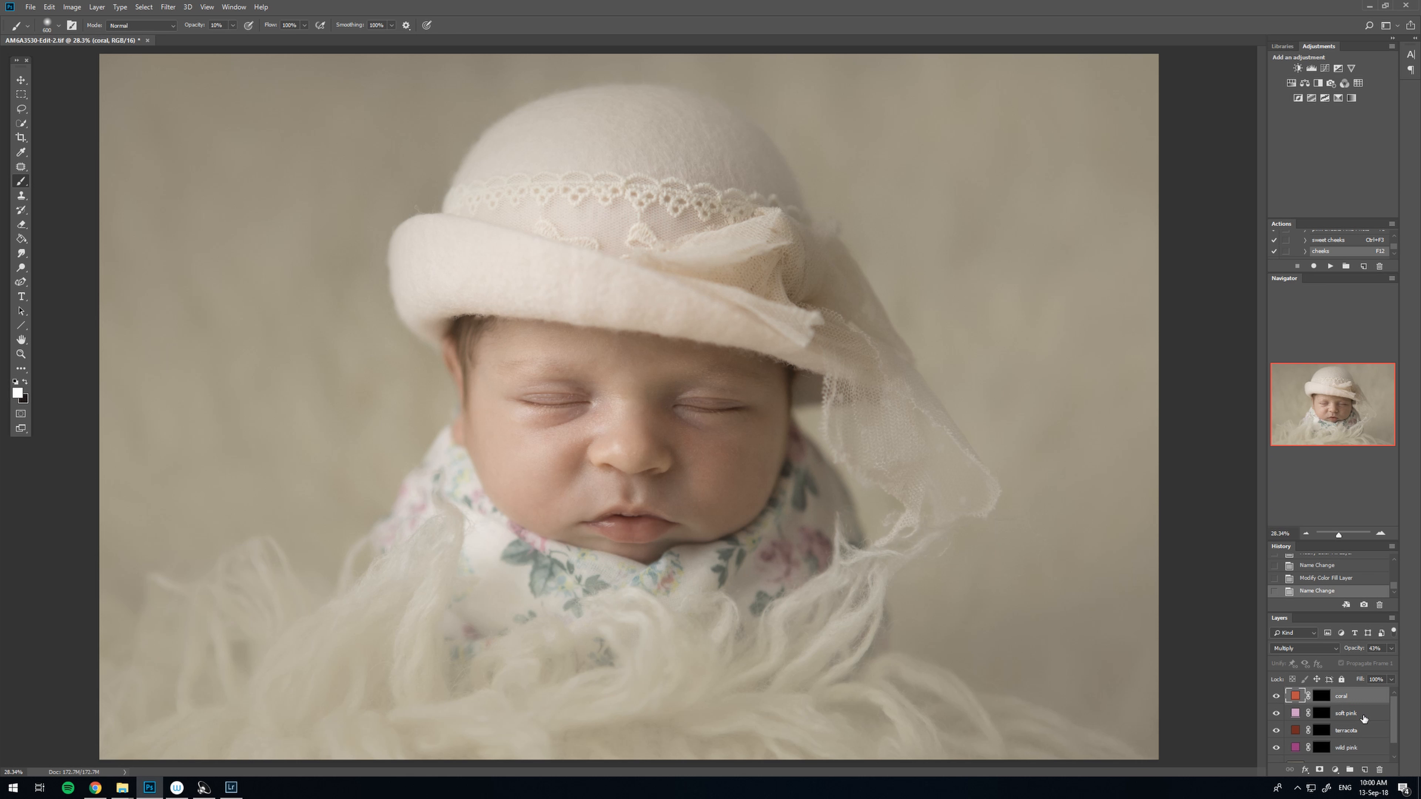
left_click(1363, 746, "shift")
left_click_drag(1363, 744, 1380, 771)
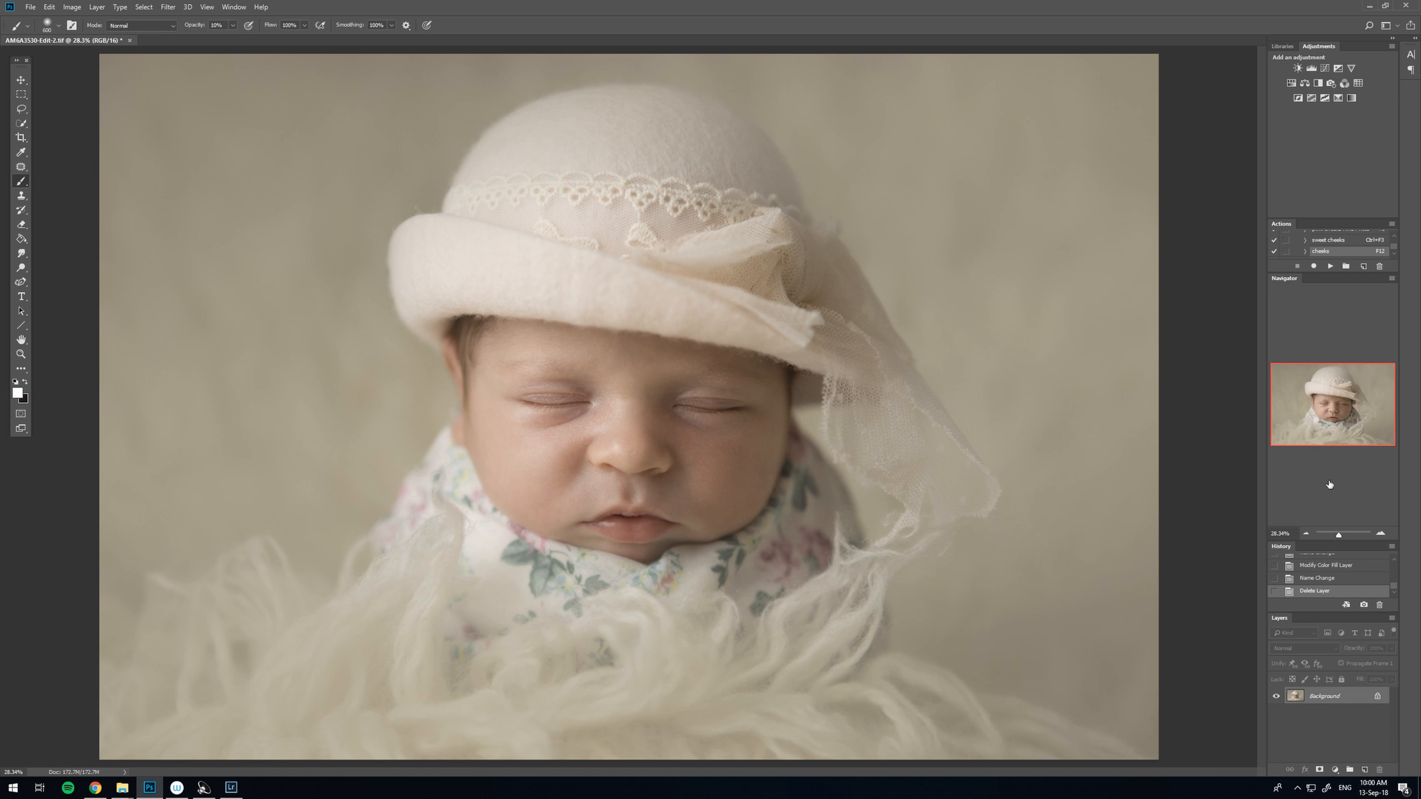
left_click(1331, 267)
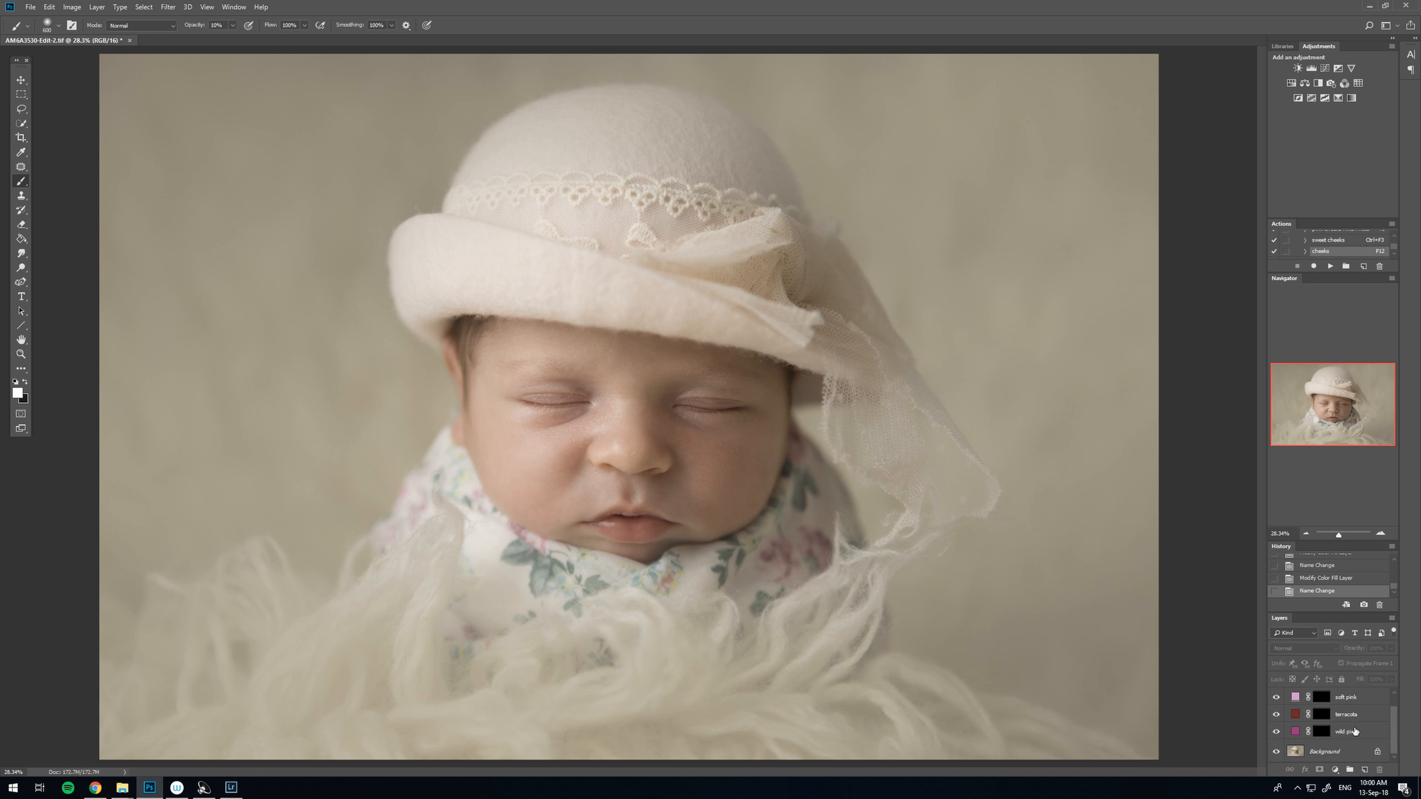
- Paint white on the coral layer's mask over both cheeks with a soft brush at 15% opacity
left_click(1330, 696)
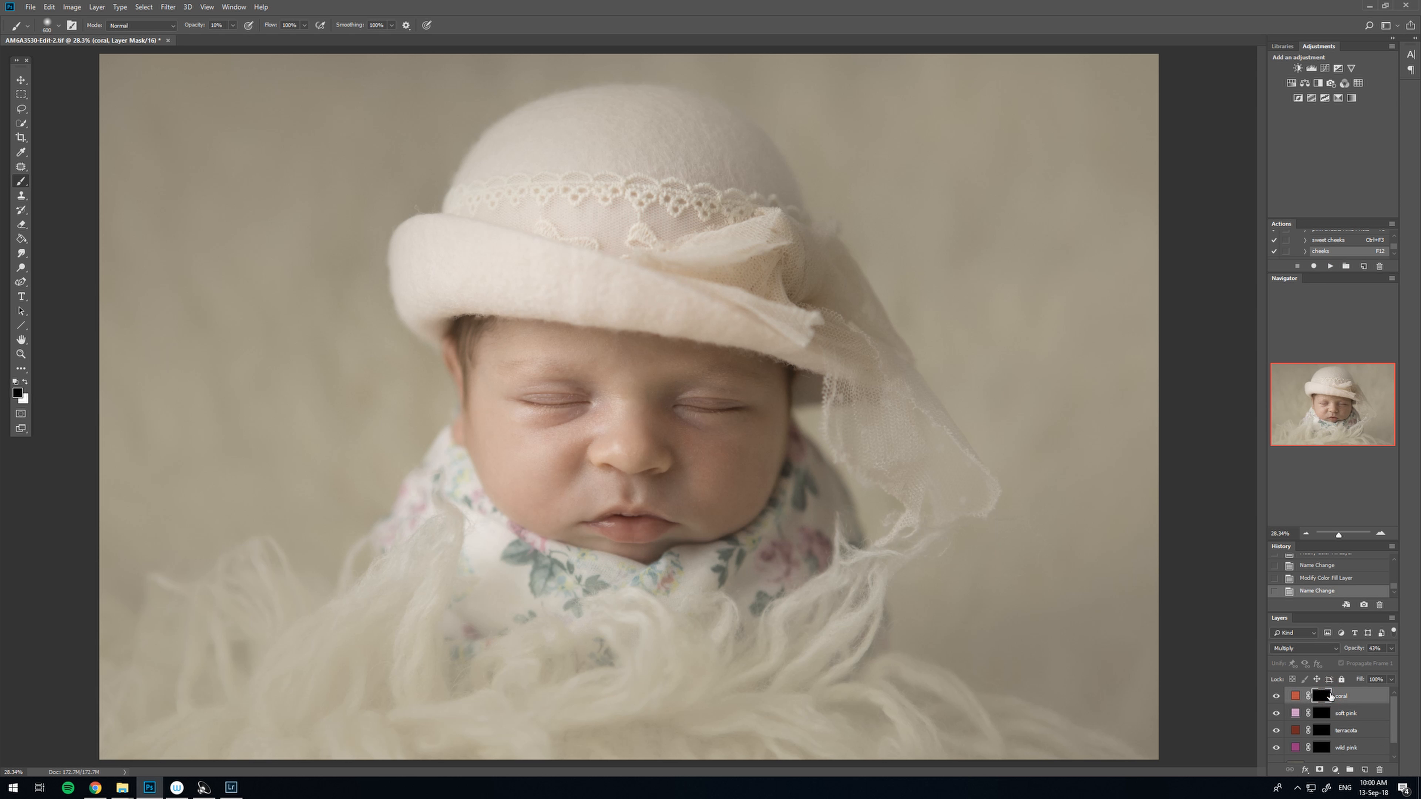
left_click(25, 382)
mouse_move(547, 446)
left_mouse_down()
mouse_move(510, 455)
mouse_move(539, 486)
mouse_move(520, 464)
left_mouse_up()
mouse_move(698, 472)
left_mouse_down()
mouse_move(733, 460)
mouse_move(750, 477)
mouse_move(727, 493)
mouse_move(723, 476)
left_mouse_up()
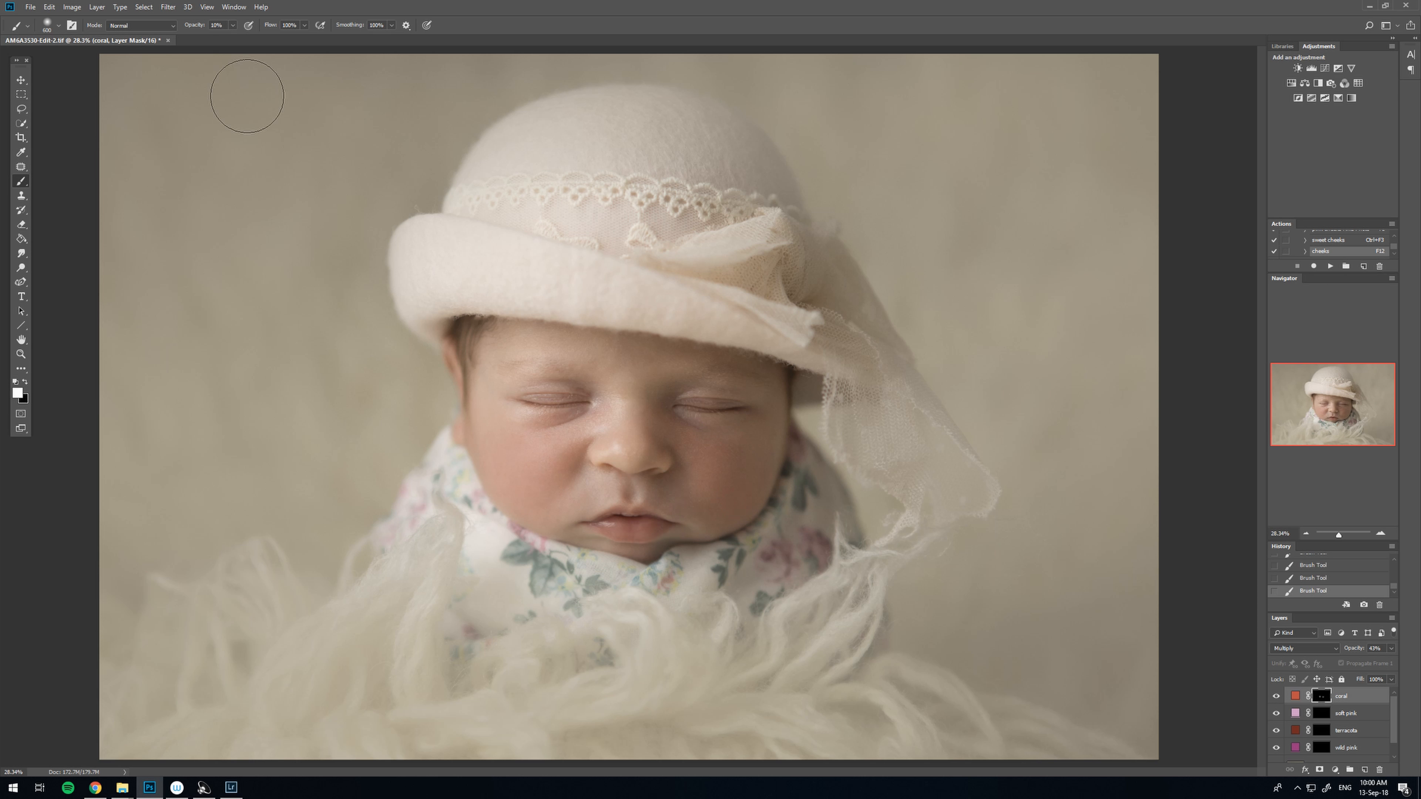
- Raise the brush opacity to 74% and paint over both cheeks again on the coral mask
left_click(232, 25)
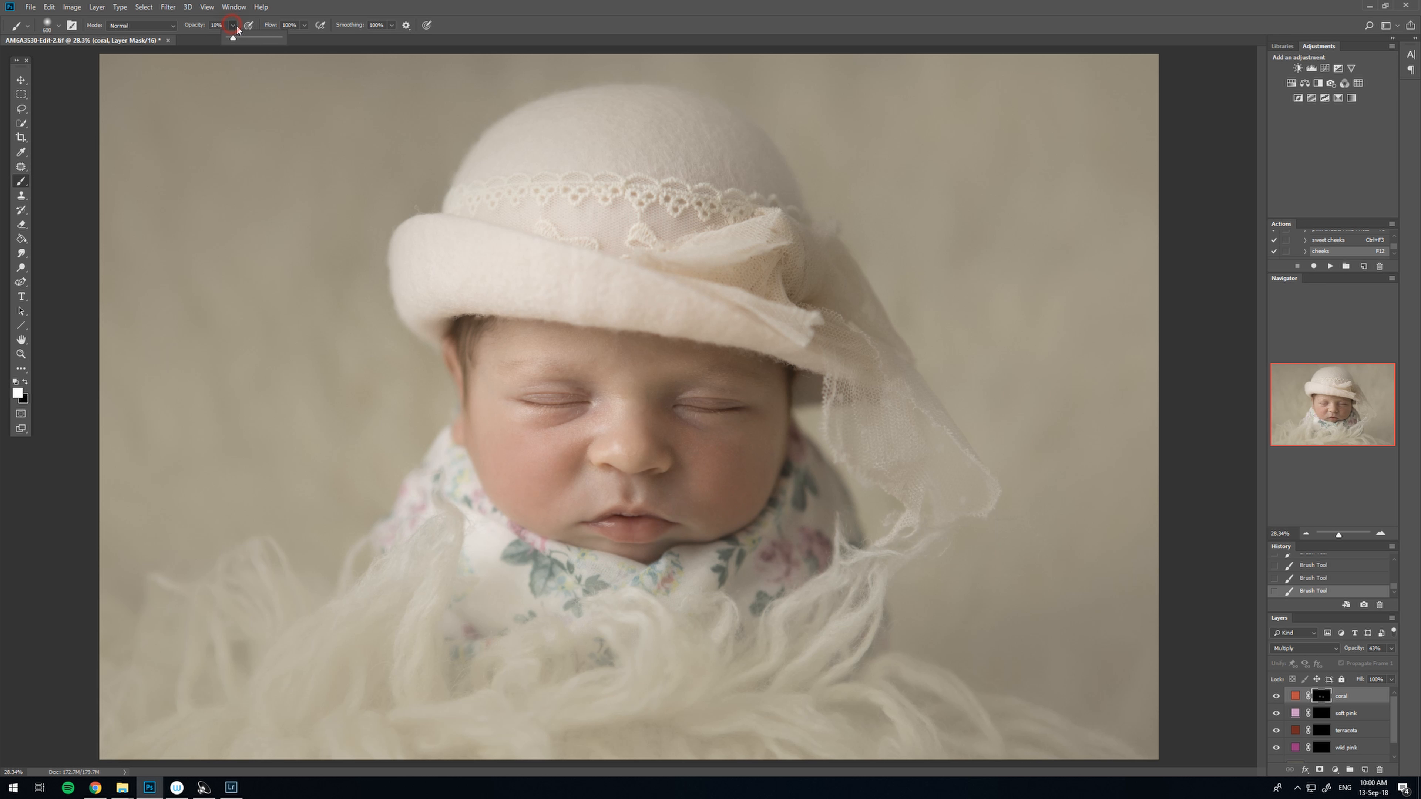
left_click(267, 38)
left_click(514, 470)
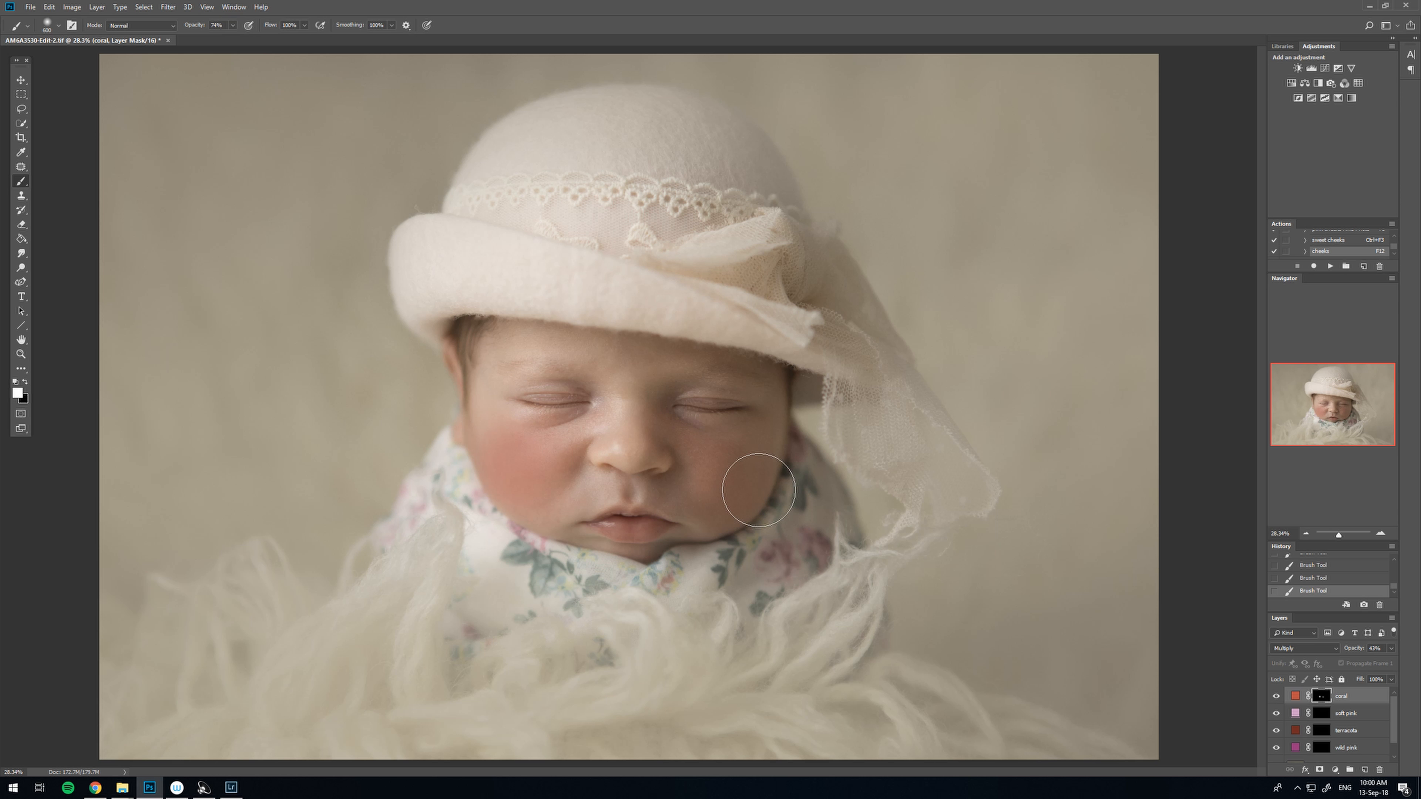
left_click_drag(759, 490, 745, 477)
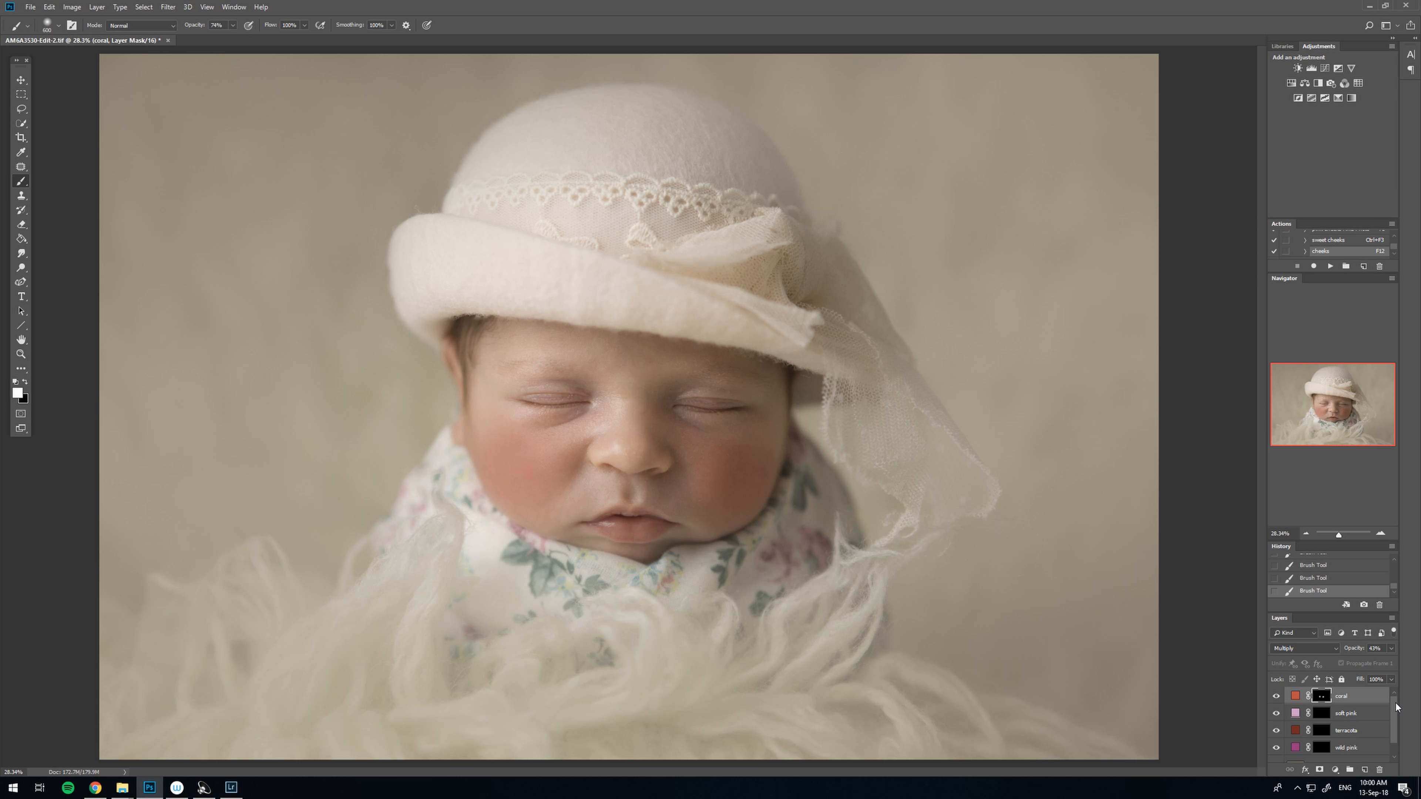
- Lower the coral layer's opacity to 24% and hide the layer
left_click(1391, 648)
left_click_drag(1346, 661, 1355, 662)
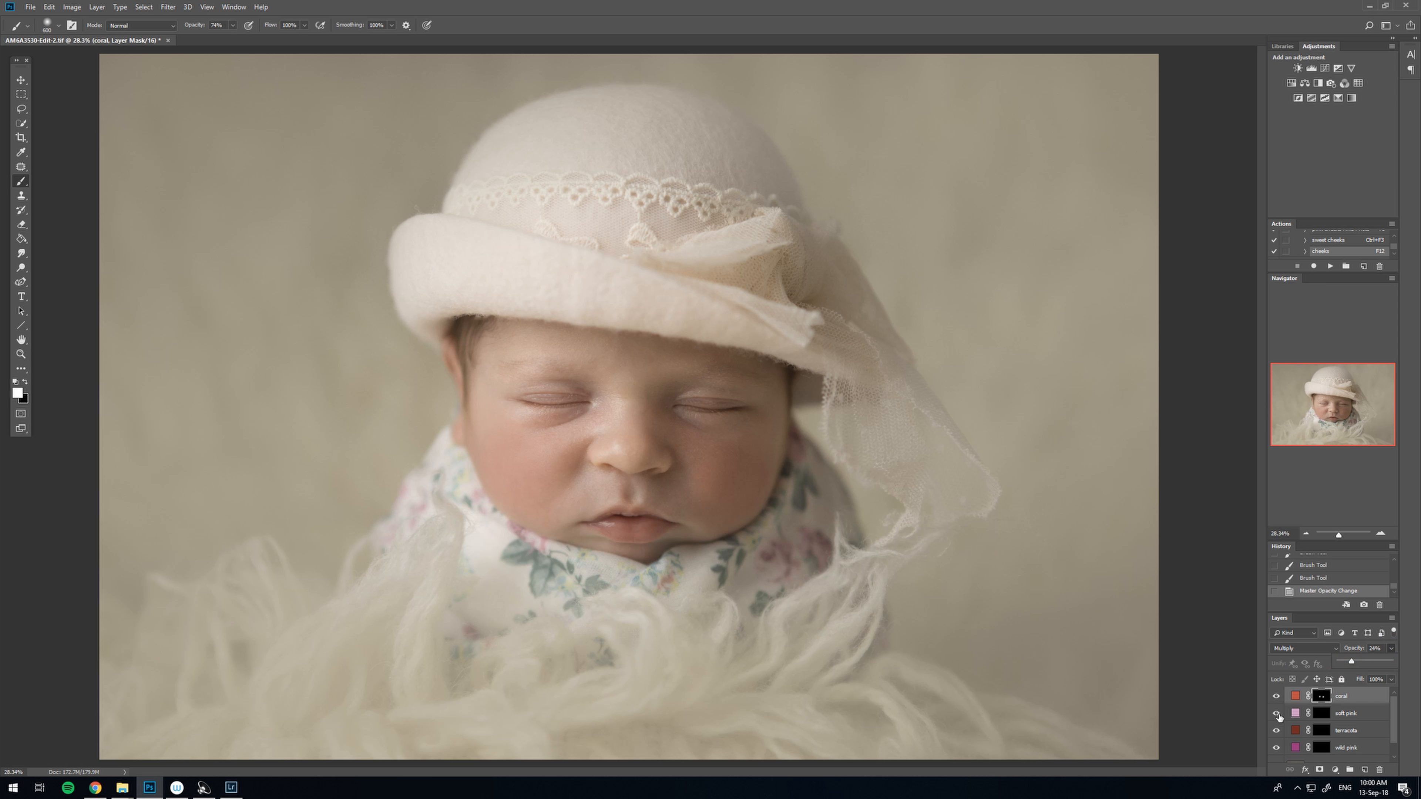
left_click(1277, 695)
- Paint white on the soft pink mask over both cheeks, reducing the brush opacity to 42%, and lower the layer's opacity
left_click(1322, 713)
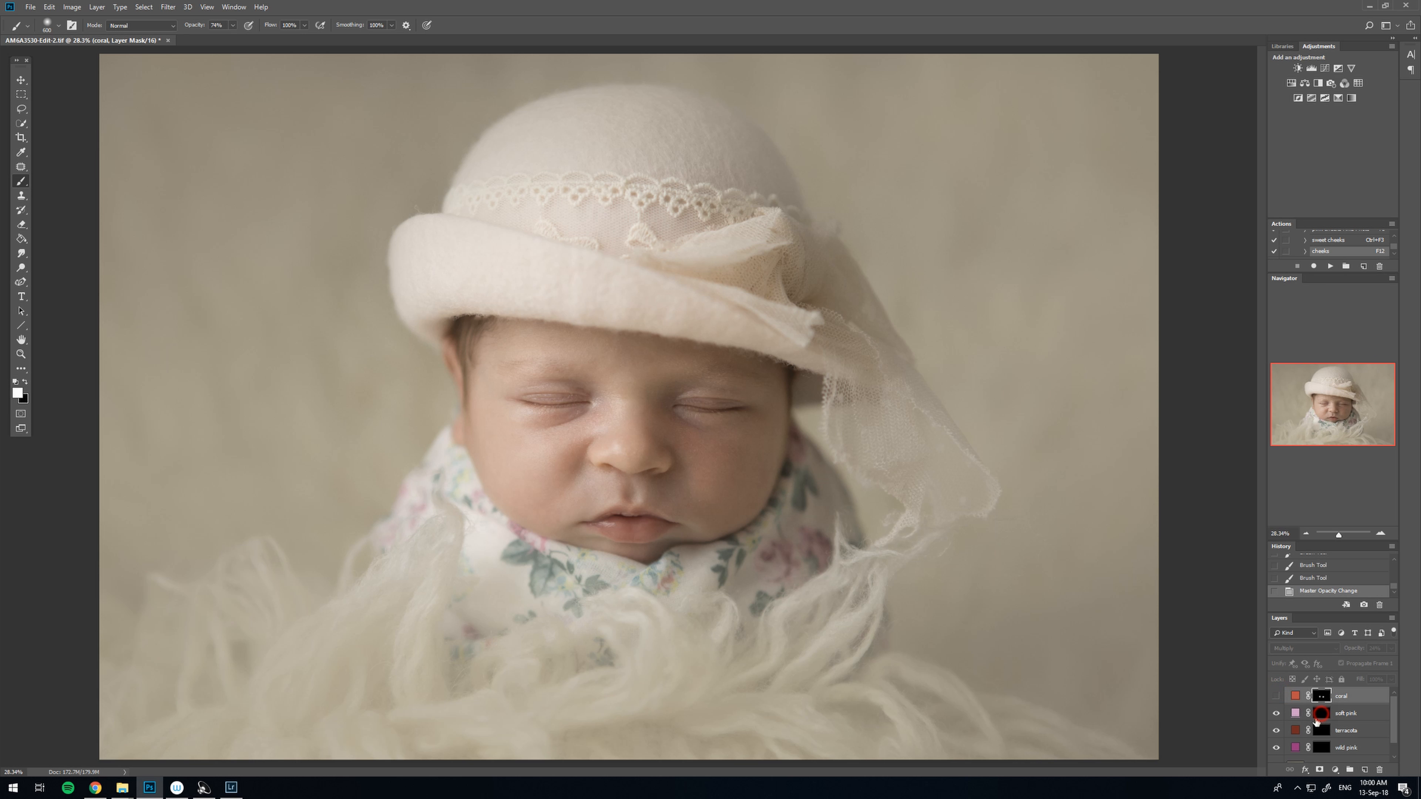
mouse_move(579, 461)
left_mouse_down()
mouse_move(530, 425)
mouse_move(525, 469)
mouse_move(515, 459)
mouse_move(537, 481)
left_mouse_up()
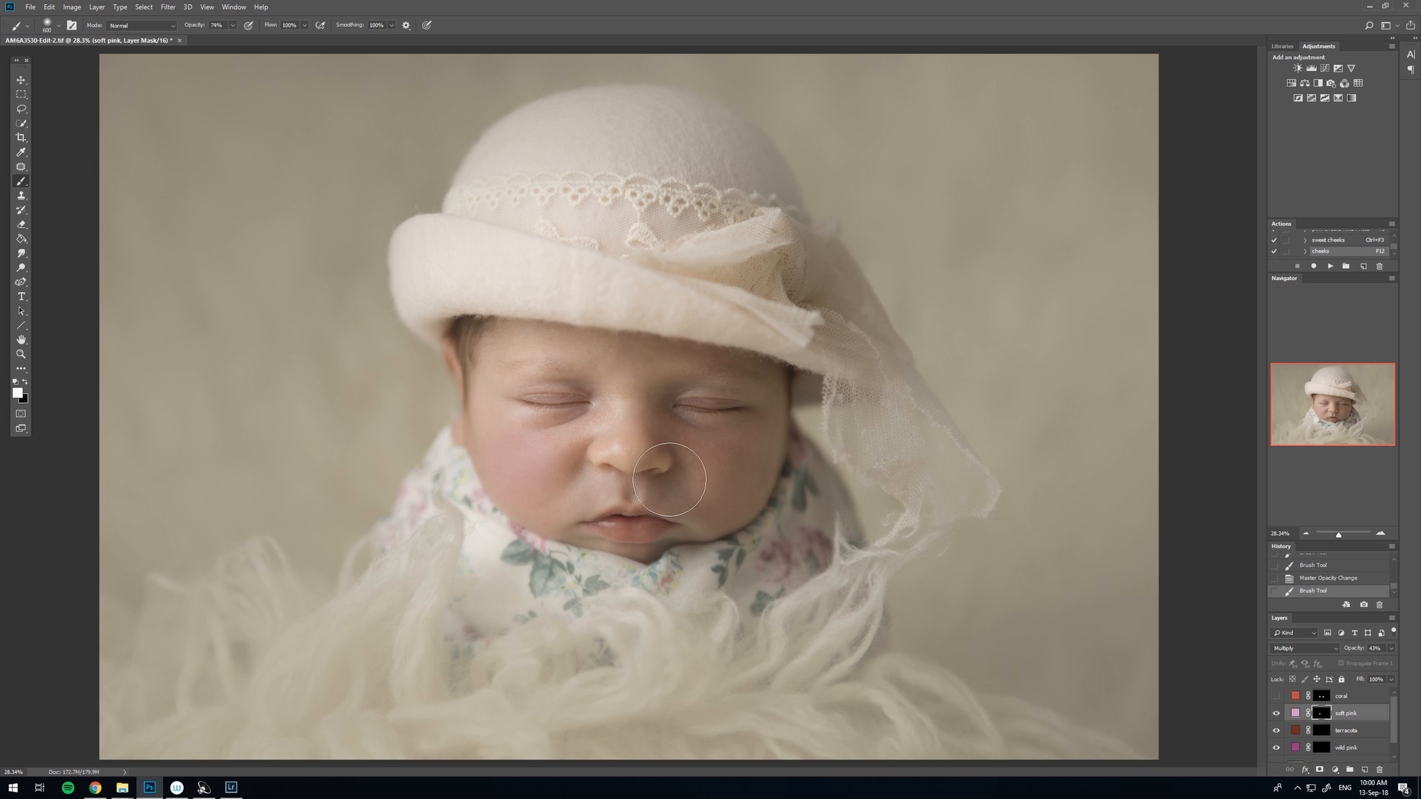
mouse_move(734, 488)
left_mouse_down()
mouse_move(651, 489)
mouse_move(653, 526)
left_mouse_up()
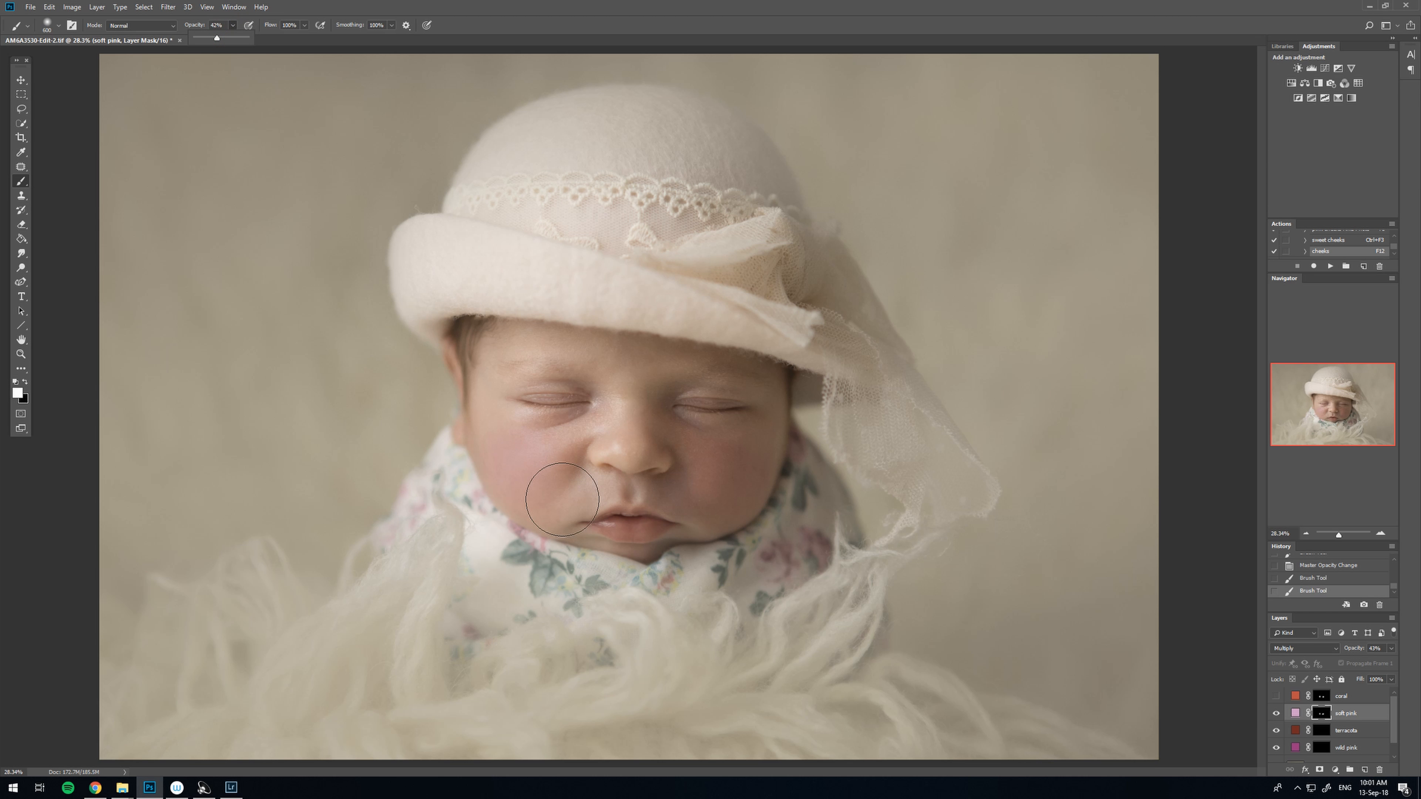
mouse_move(523, 467)
left_mouse_down()
mouse_move(513, 447)
mouse_move(537, 465)
left_mouse_up()
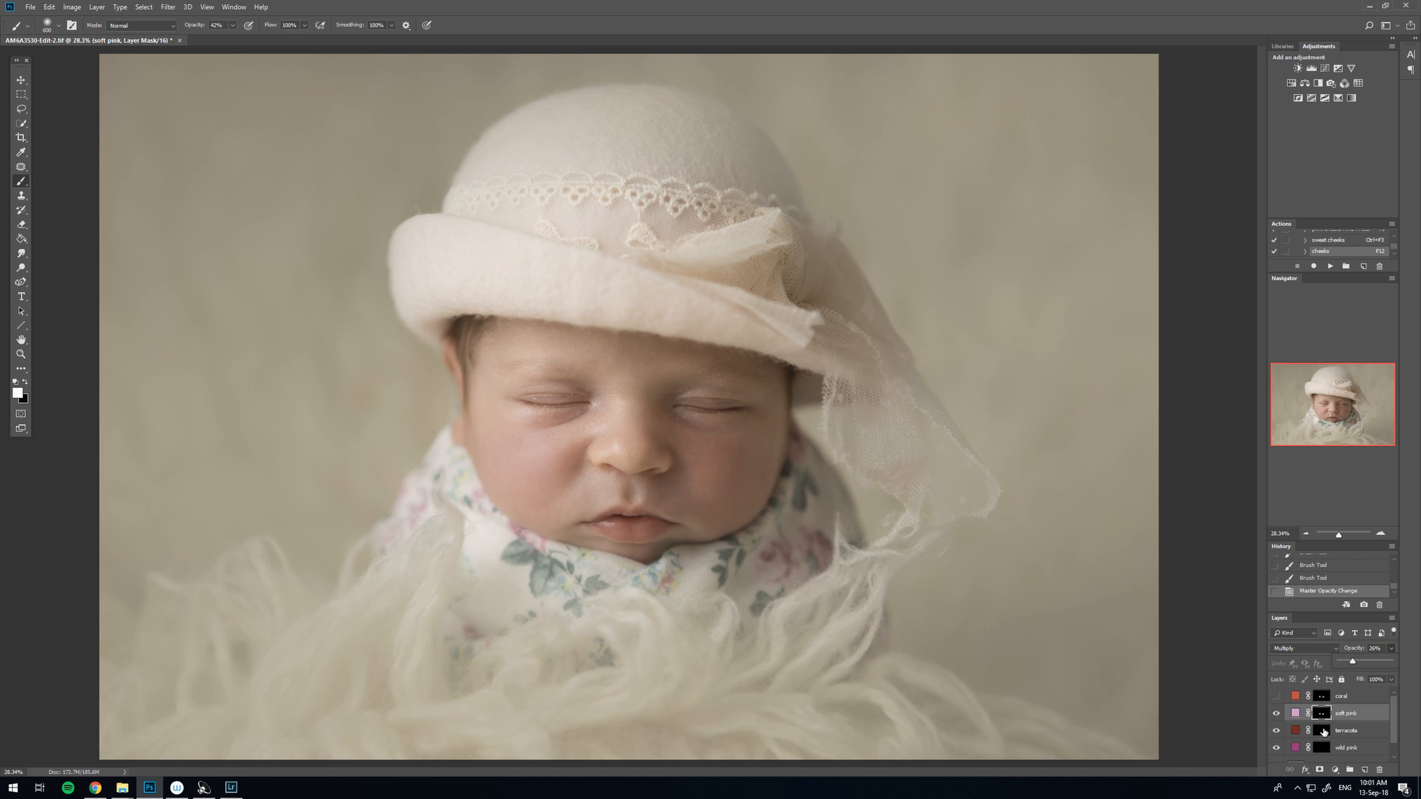
- Paint white on the terracota layer's mask over both cheeks at 42% brush opacity
left_click(1322, 730)
mouse_move(597, 457)
left_mouse_down()
mouse_move(515, 471)
mouse_move(552, 464)
mouse_move(498, 431)
left_mouse_up()
left_click_drag(738, 485, 710, 484)
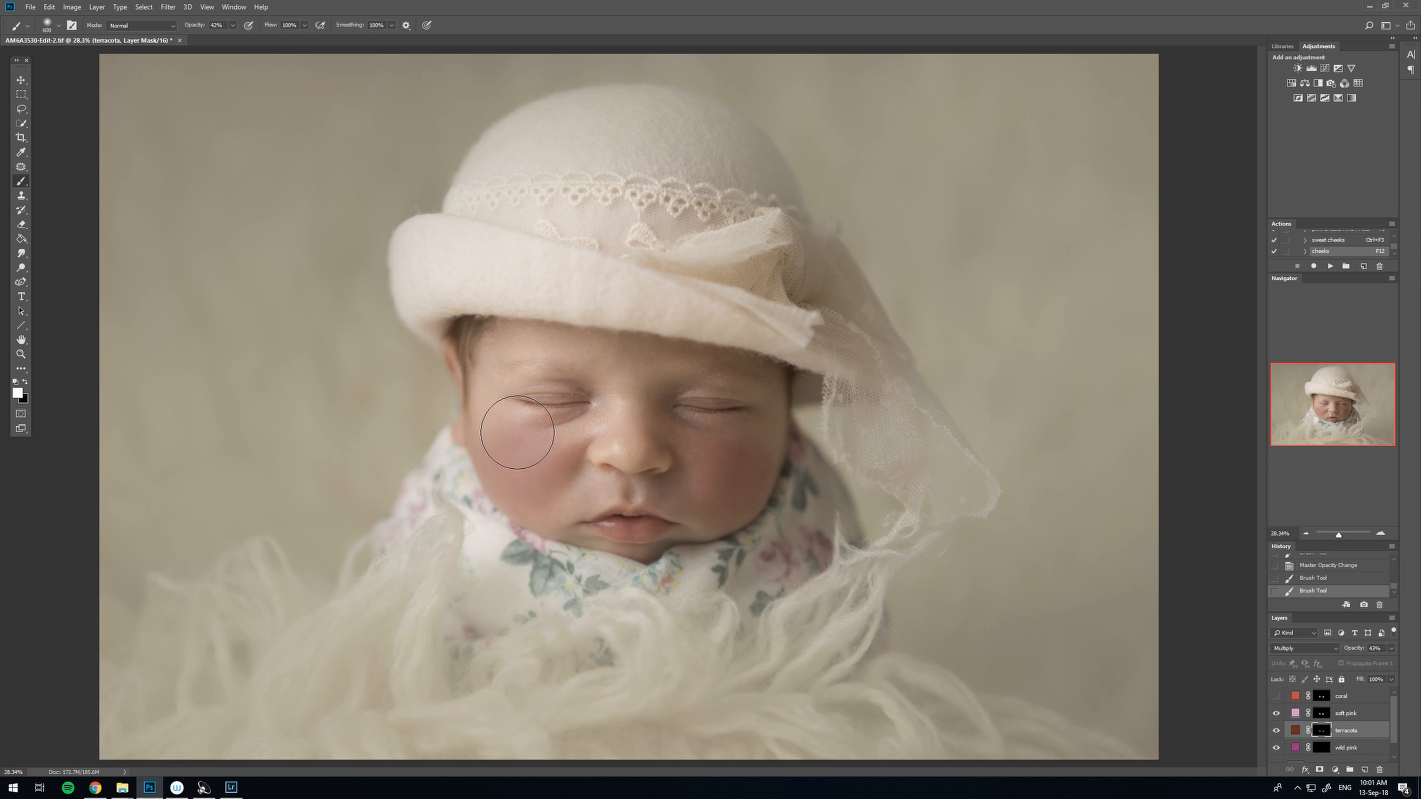
- Soften the terracota tint under the eye by painting black on its mask with the brush opacity reduced to 15%
left_click_drag(506, 426, 484, 413)
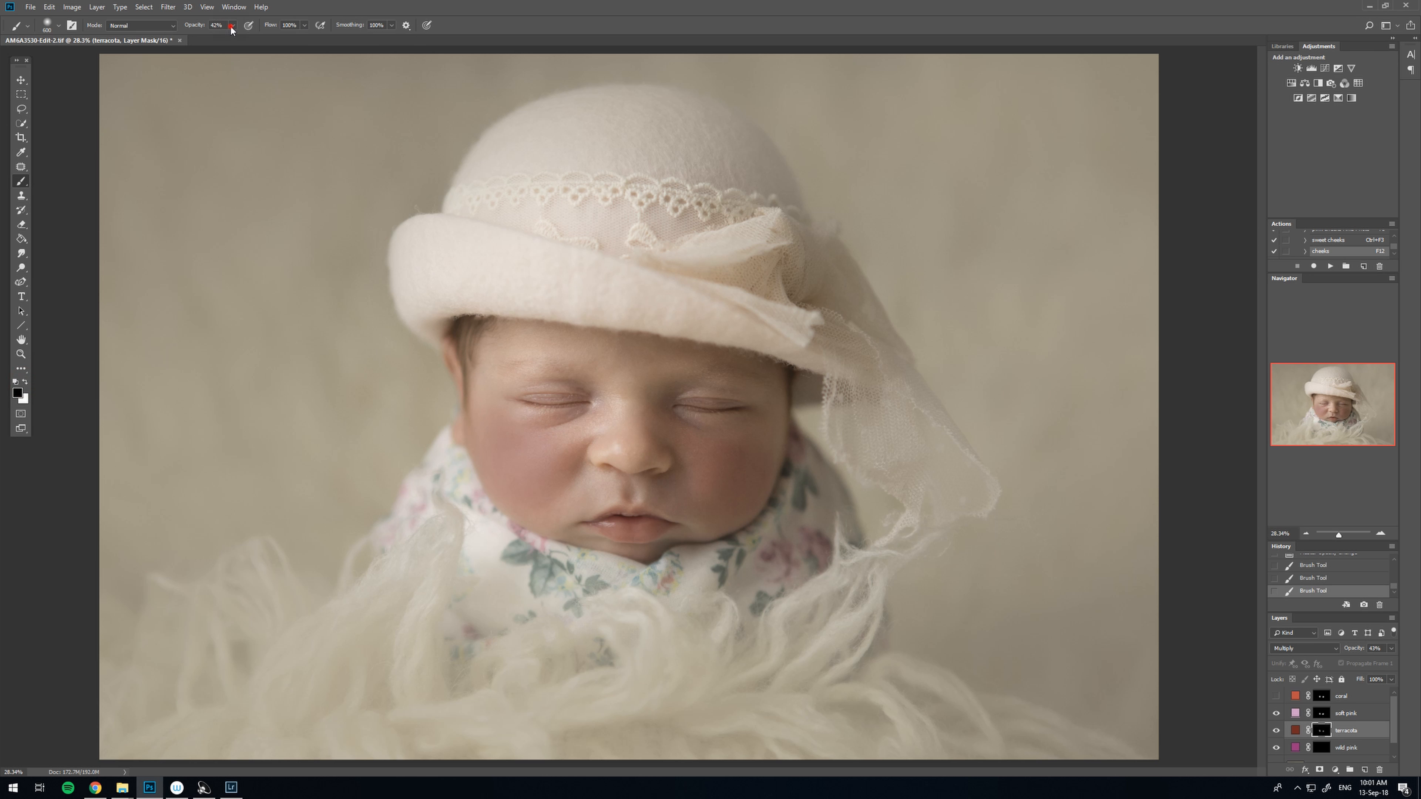
key("1")
mouse_move(521, 435)
left_mouse_down()
mouse_move(559, 482)
mouse_move(527, 476)
mouse_move(527, 433)
mouse_move(488, 367)
mouse_move(485, 414)
left_mouse_up()
- Hide the soft pink and terracota layers and paint white on the wild pink mask over both cheeks at 15% brush opacity
left_click(1277, 714)
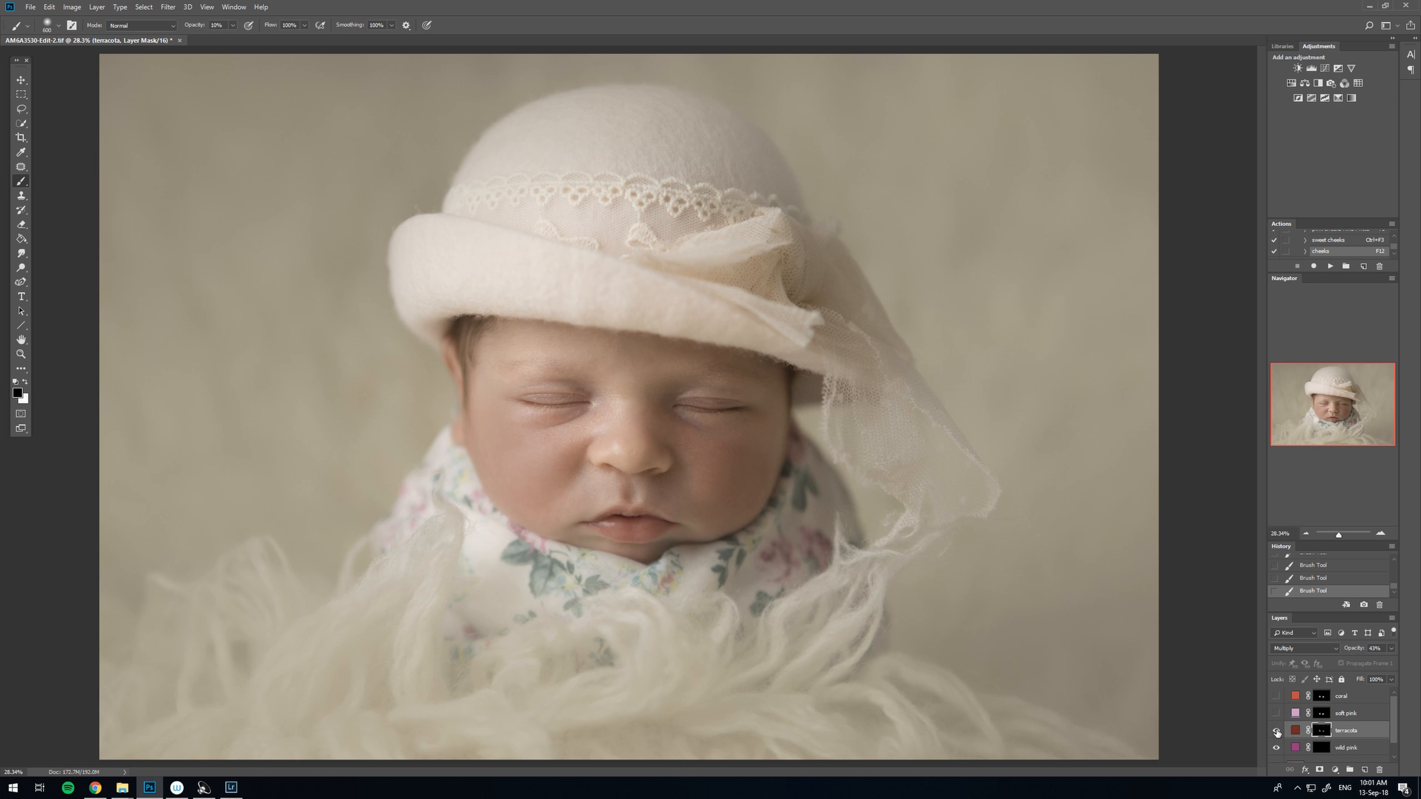
left_click(1276, 731)
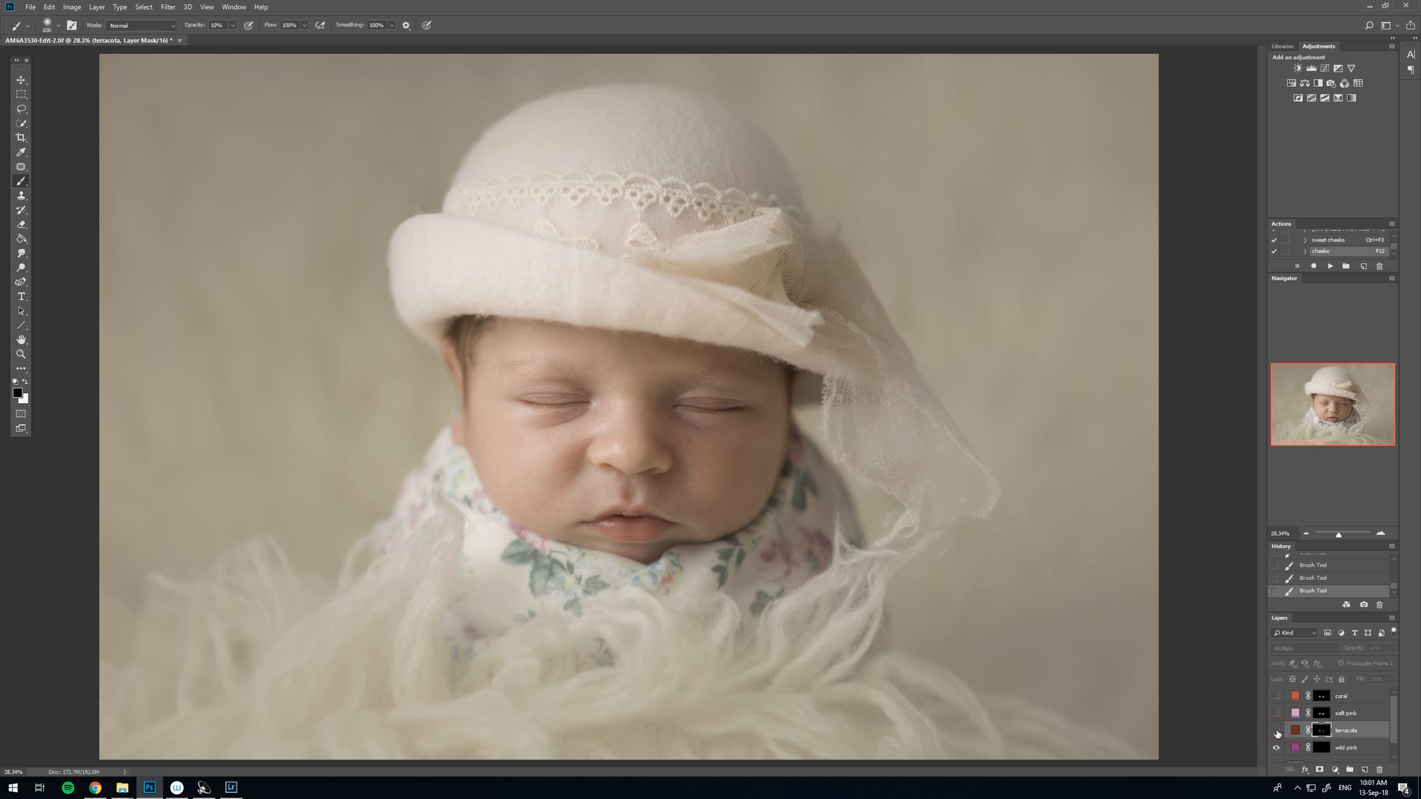
left_click(1322, 749)
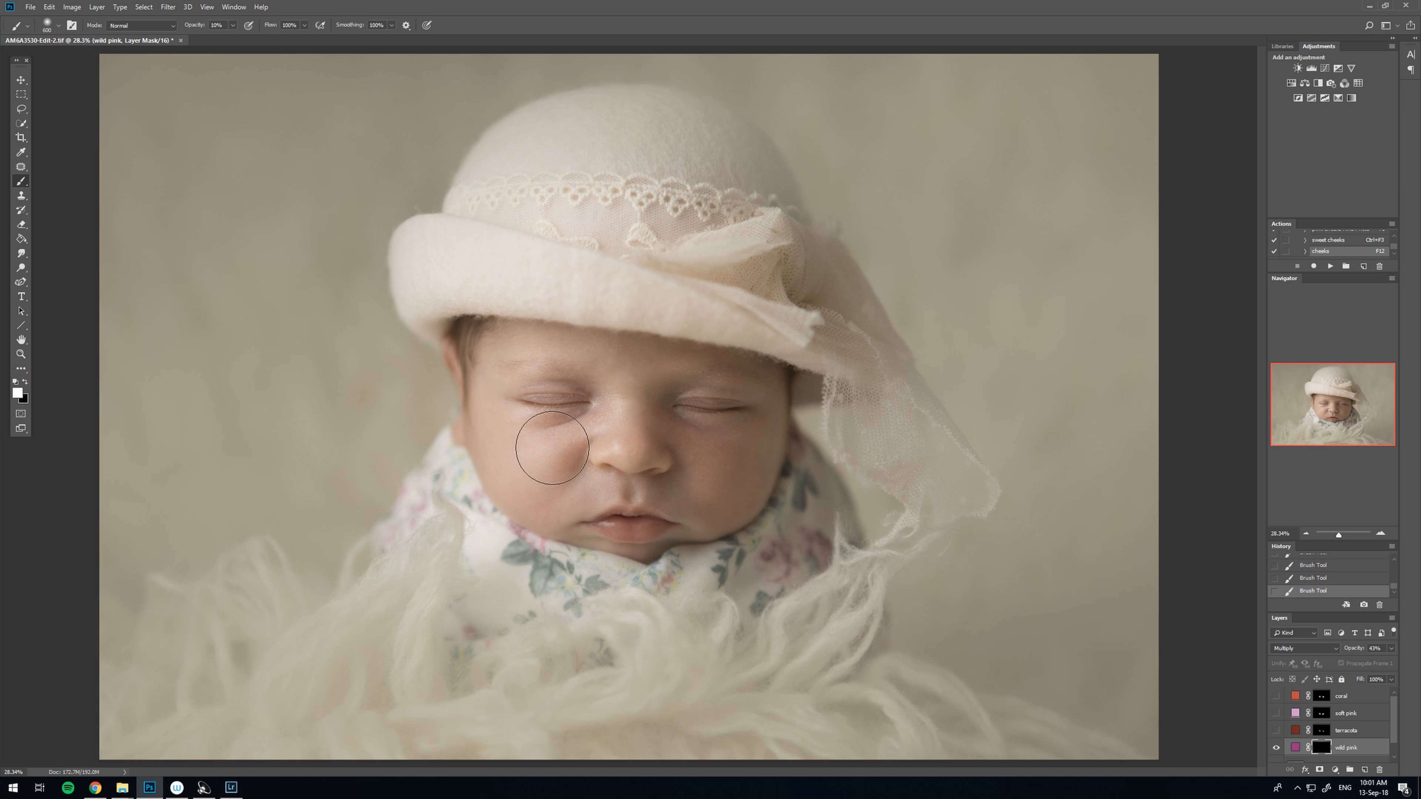
mouse_move(530, 463)
left_mouse_down()
mouse_move(505, 443)
mouse_move(531, 477)
mouse_move(507, 430)
mouse_move(556, 476)
left_mouse_up()
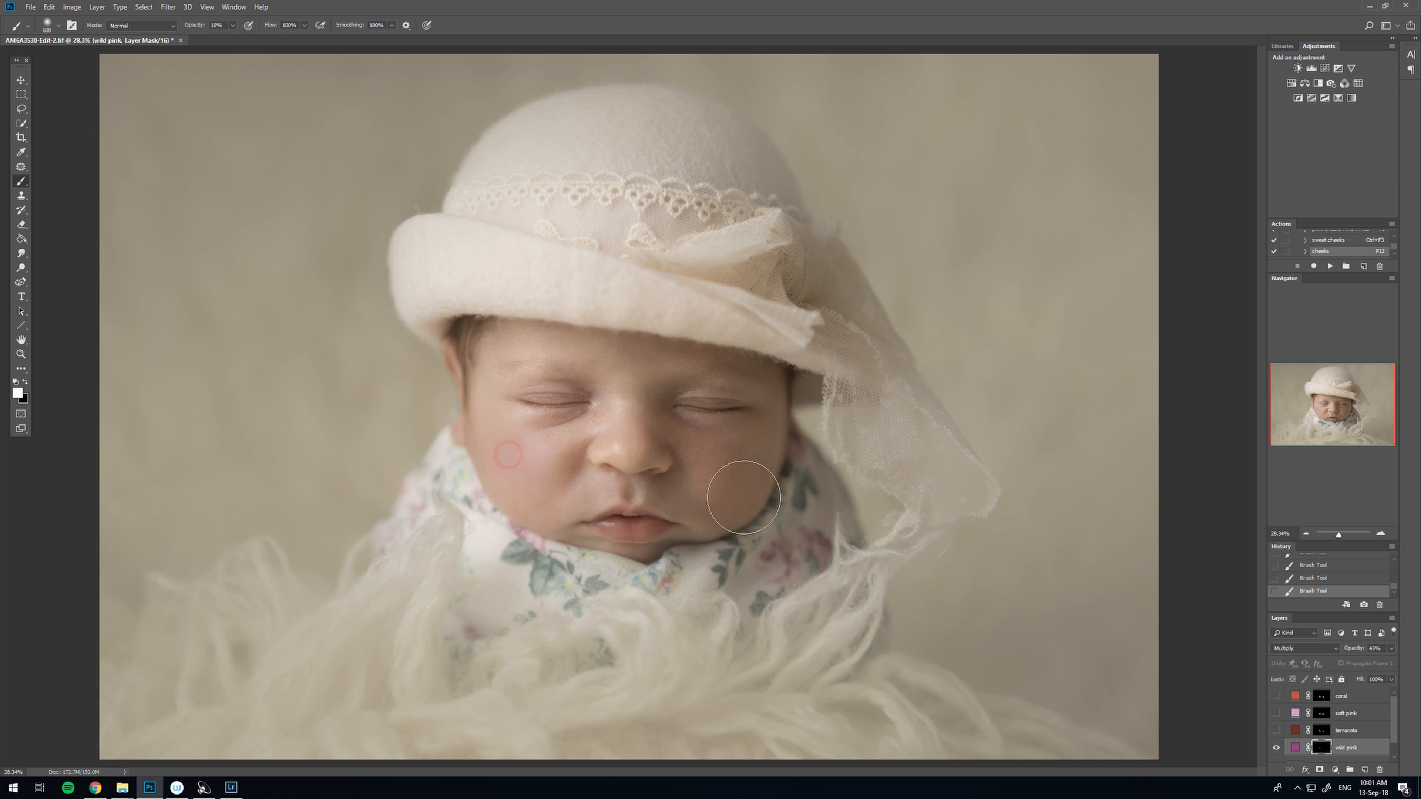
left_click_drag(721, 482, 758, 448)
left_click(510, 458)
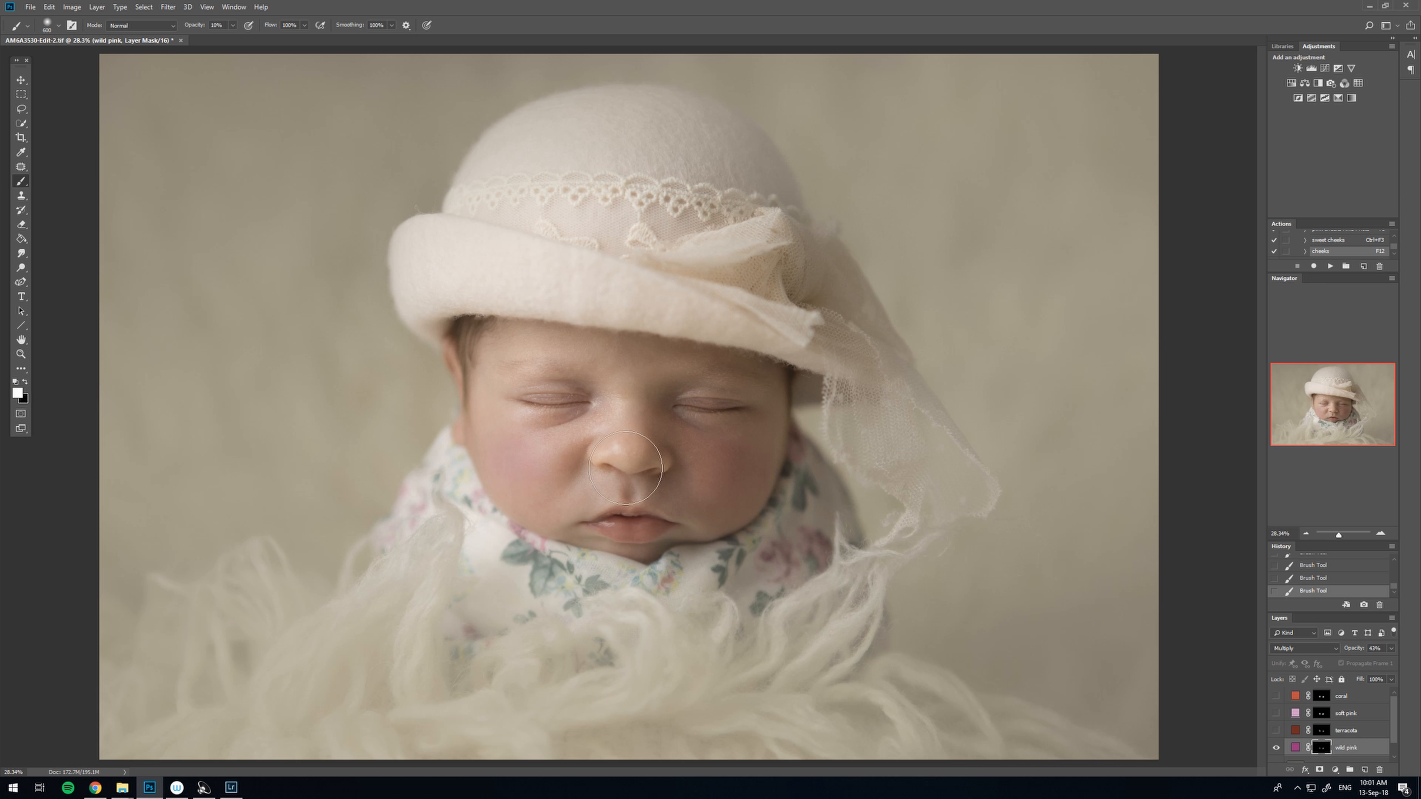
- Show the coral layer with its mask selected, hide wild pink, and restore the large brush size
key("bracketleft")
key("bracketleft")
left_click(1324, 696)
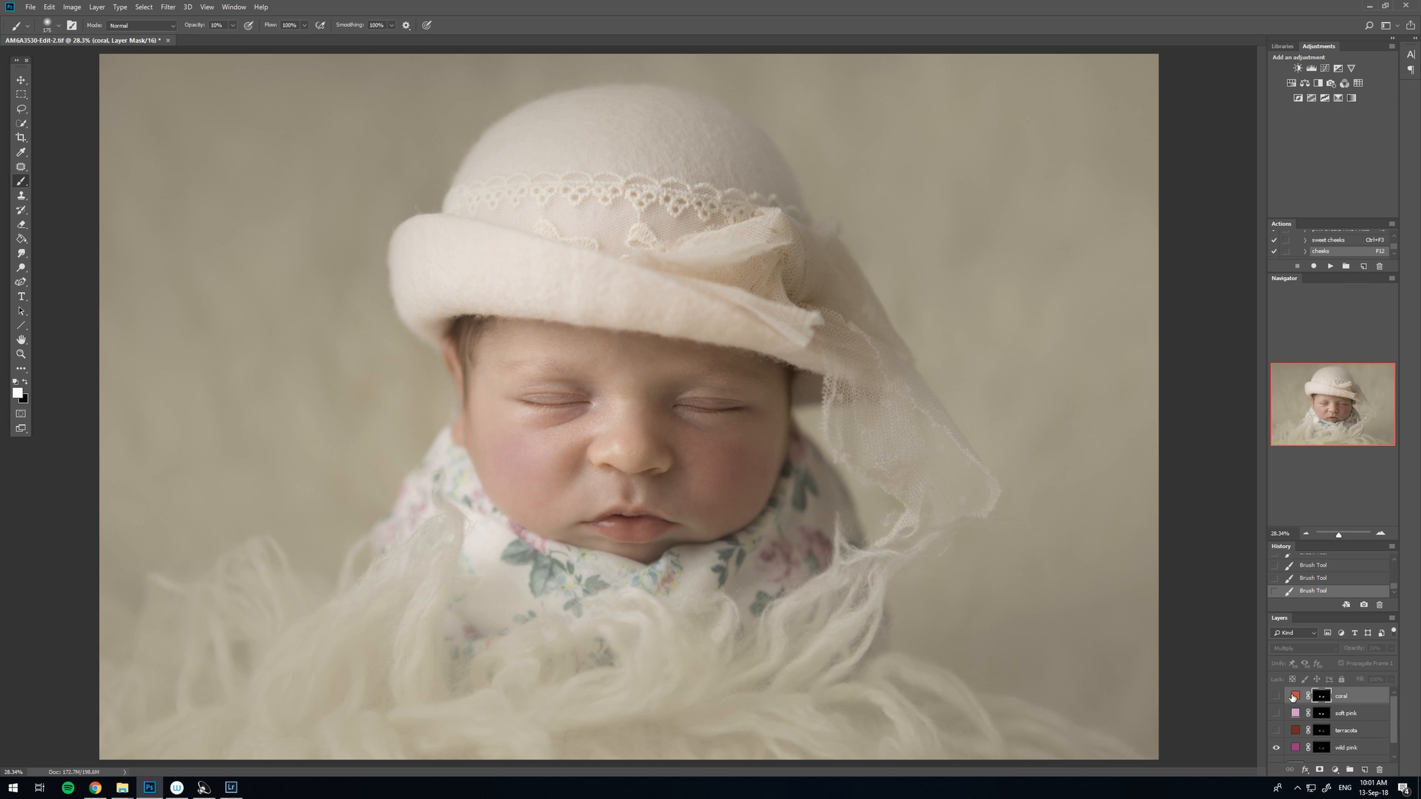
left_click(1279, 696)
left_click(1276, 747)
key("bracketright")
key("bracketright")
key("bracketright")
key("bracketright")
key("bracketright")
- Flatten the image, discarding the hidden fill layers
left_click(98, 7)
left_click(104, 428)
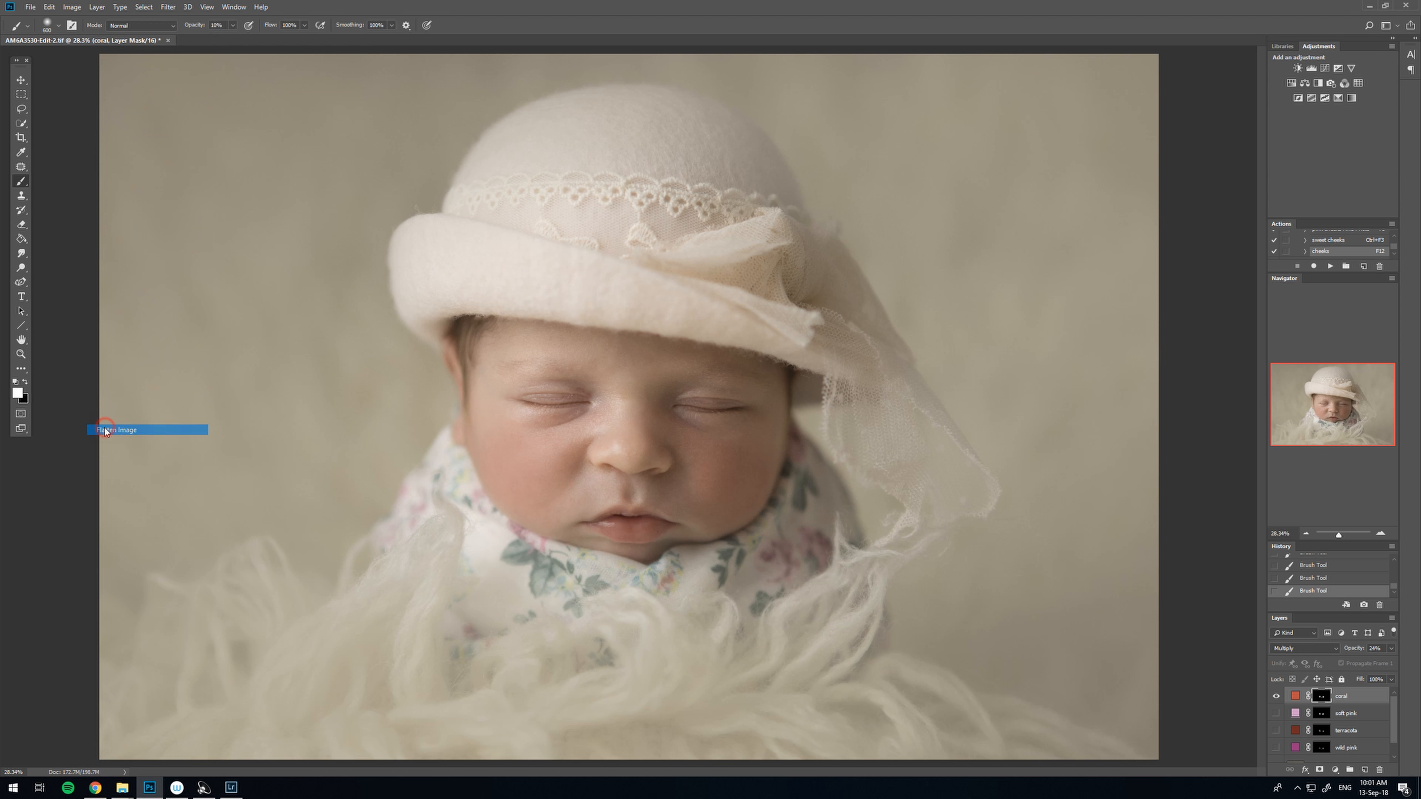
left_click(654, 285)
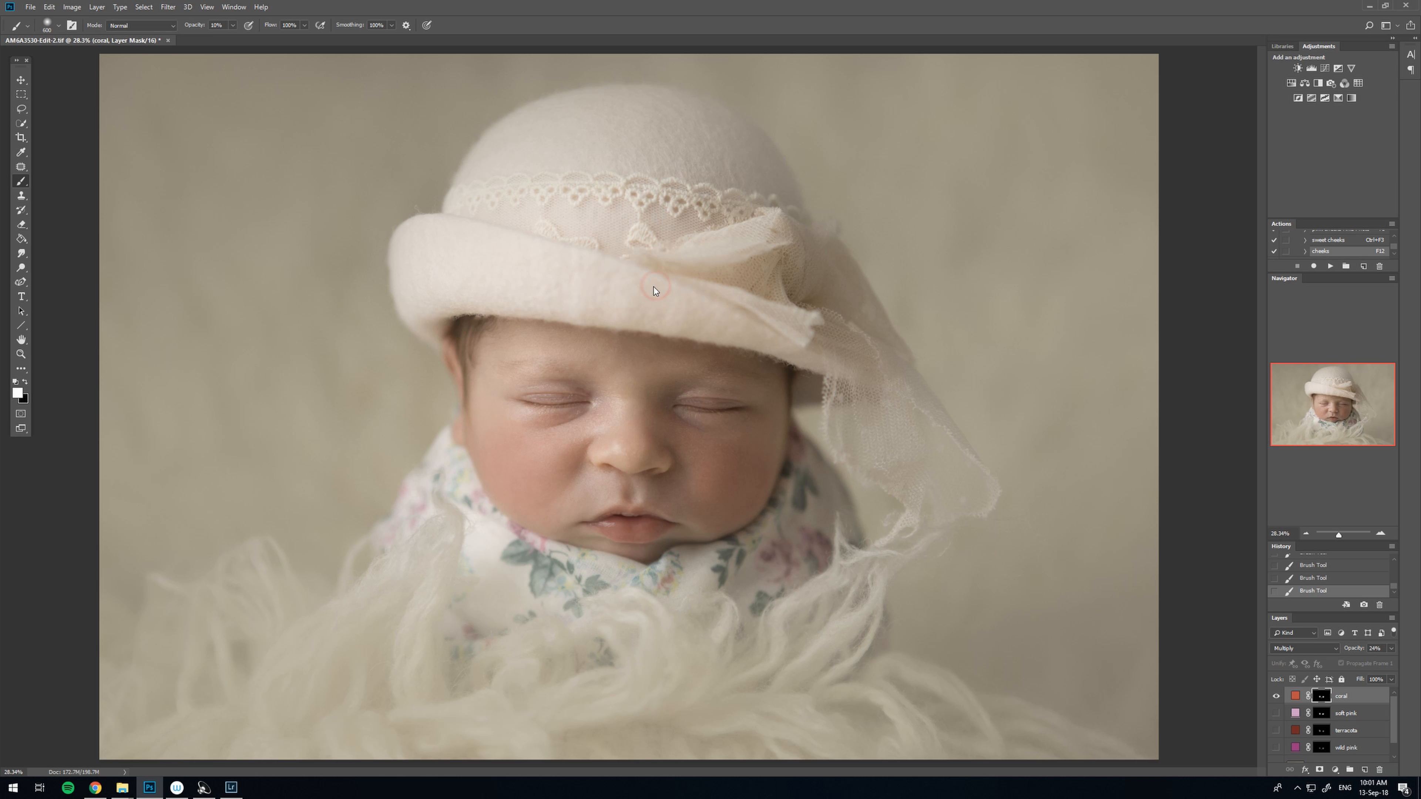